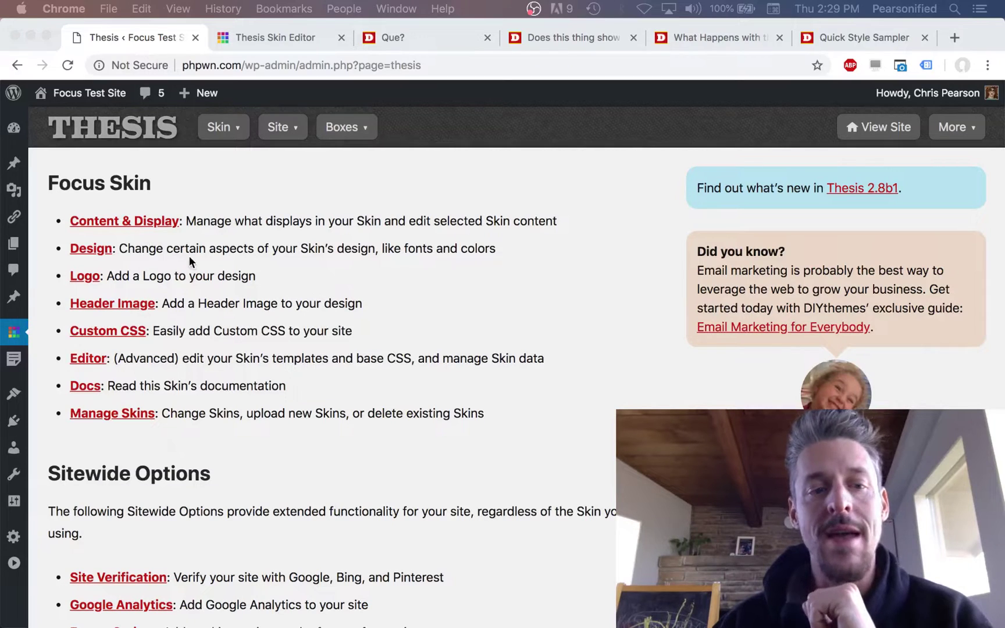
# - Open the Focus Skin's Content & Display options and go to the list of editable content Boxes
pyautogui.click(154, 225)
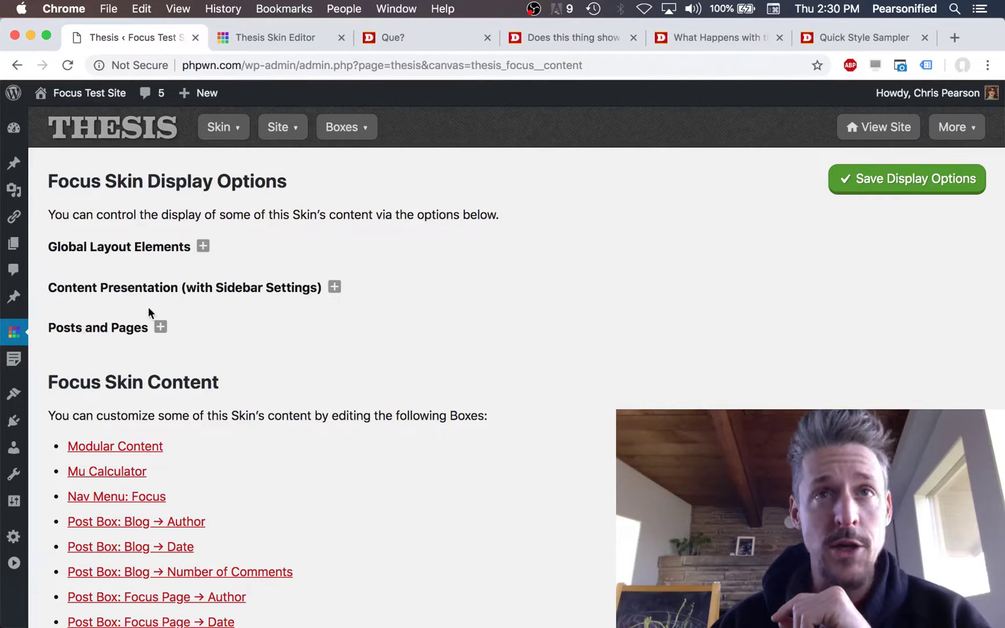
pyautogui.scroll(-6, 255, 339)
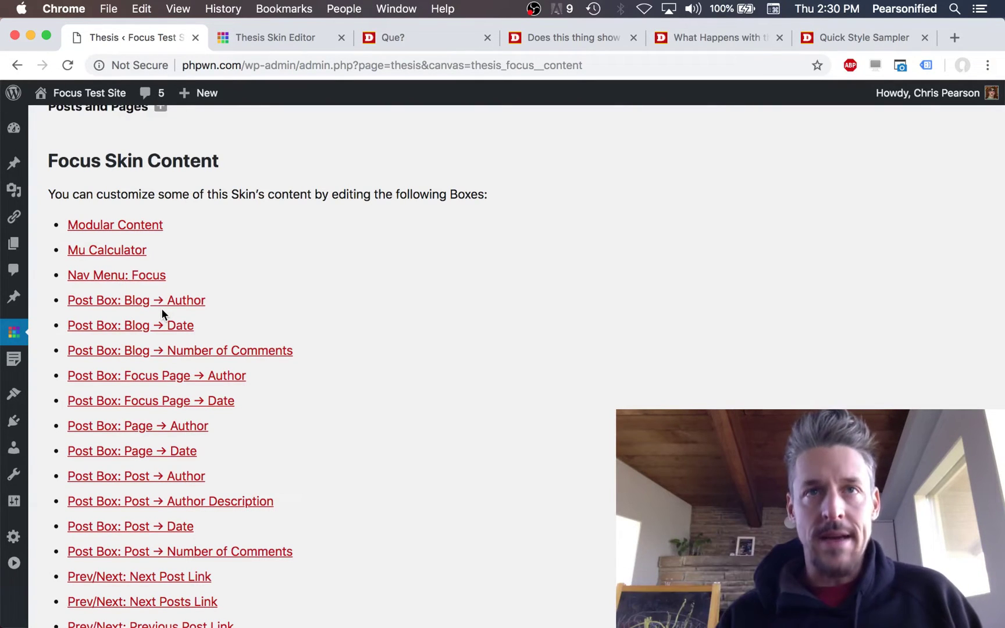
# - Reload the test site's blog page and examine the author and publication date in the first post's byline
pyautogui.click(413, 41)
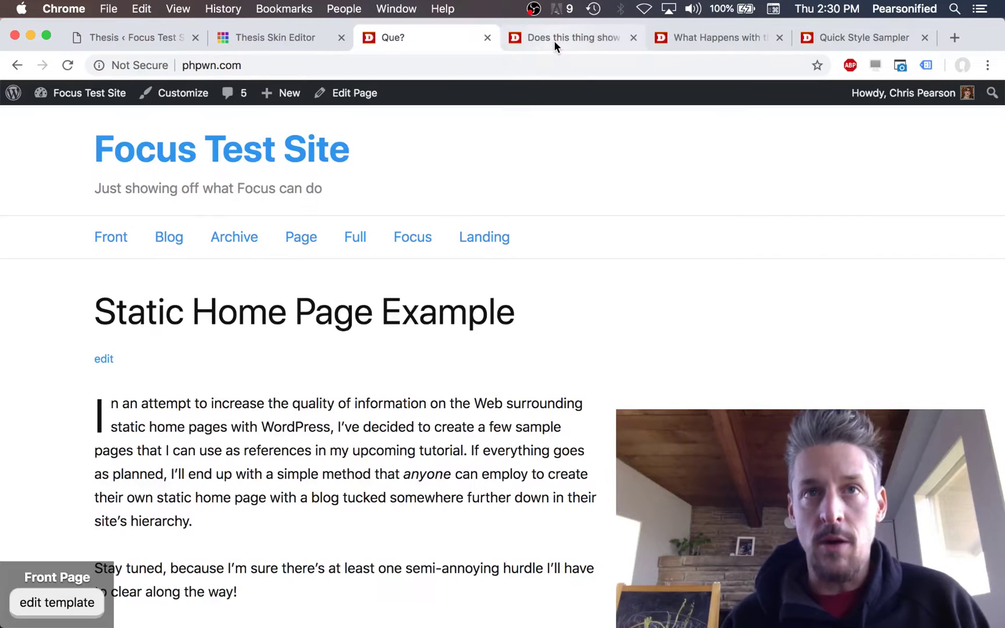
pyautogui.click(577, 37)
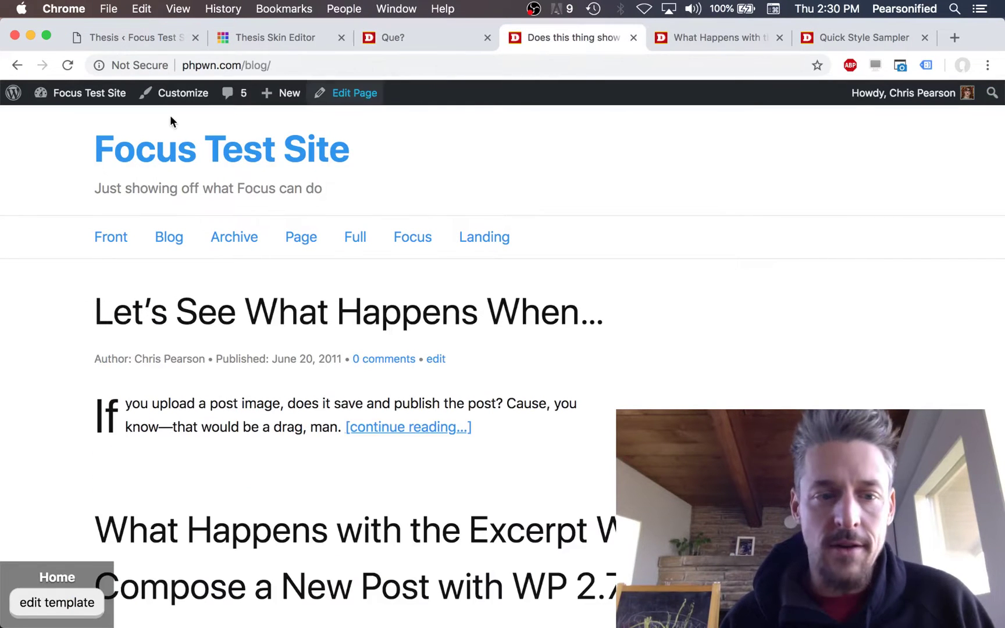
pyautogui.click(68, 65)
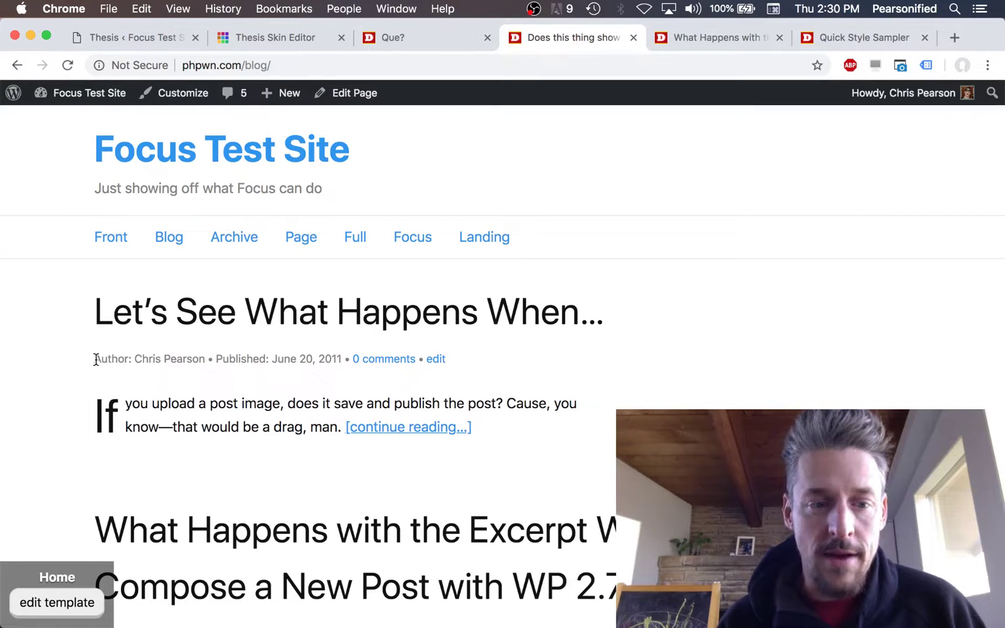
pyautogui.moveTo(94, 359); pyautogui.dragTo(203, 355)
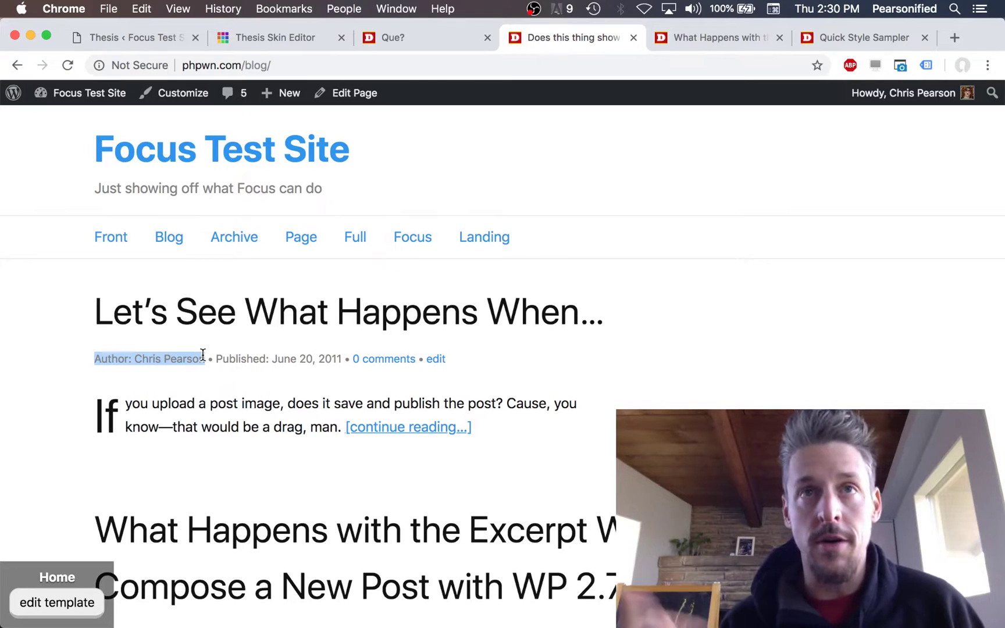
pyautogui.click(112, 369)
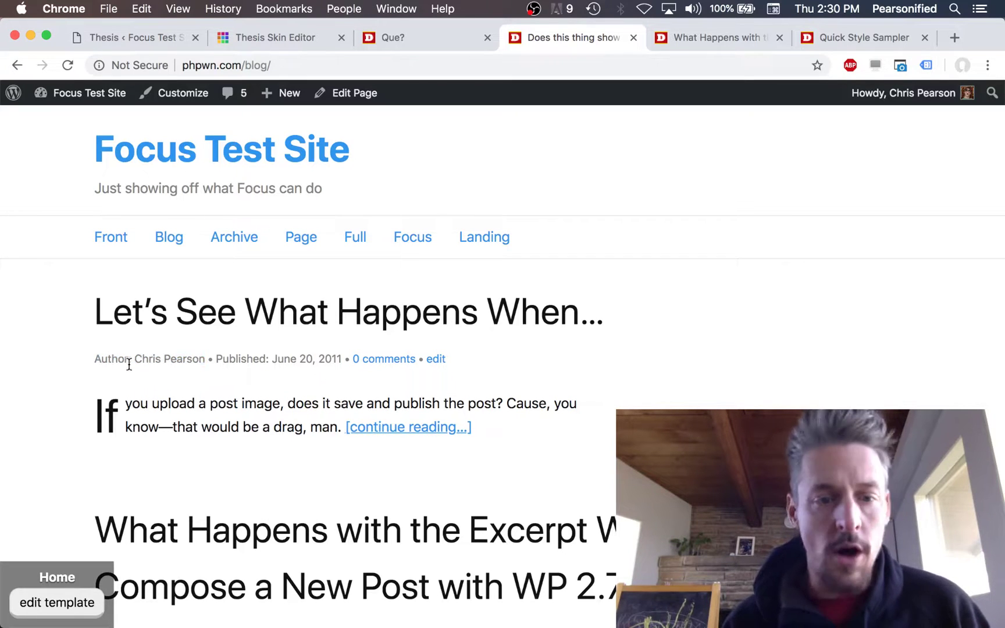
pyautogui.moveTo(217, 356); pyautogui.dragTo(329, 354)
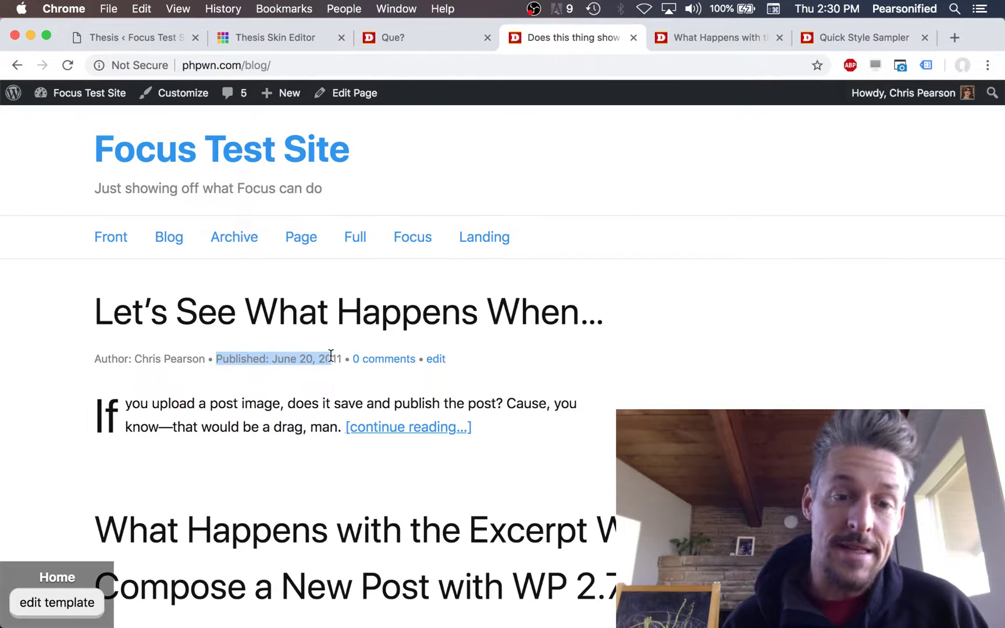
pyautogui.click(241, 352)
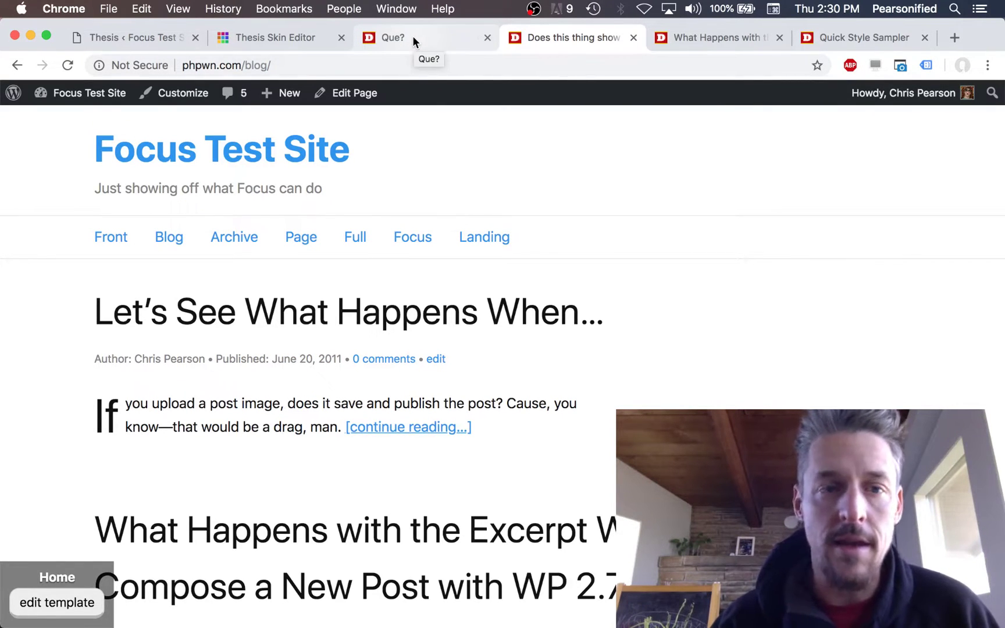
# - Compare the Post Box entries in the Focus Skin Content list with the author byline on the blog page
pyautogui.click(152, 43)
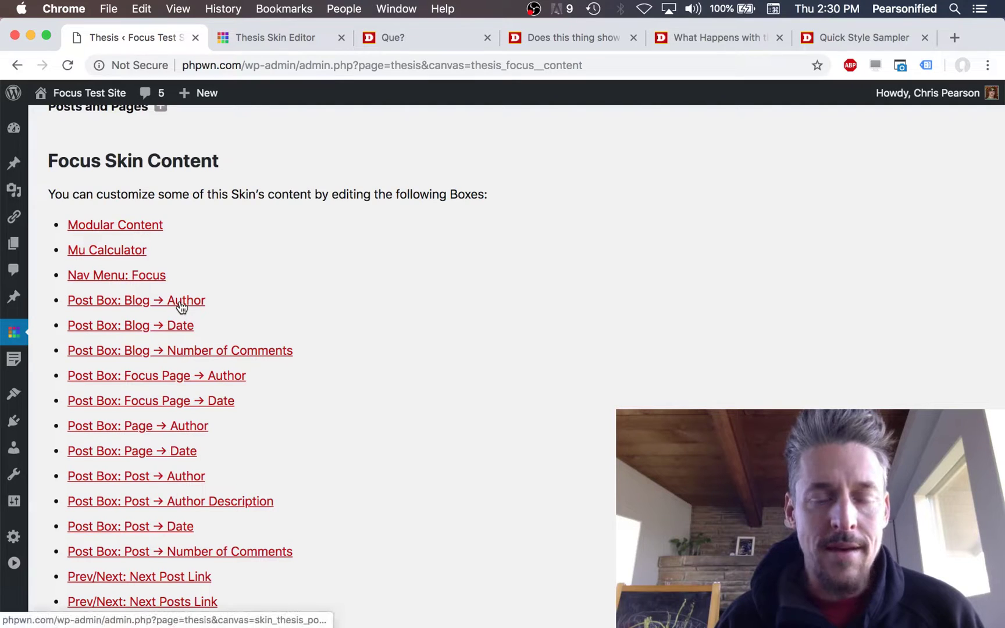
pyautogui.click(552, 38)
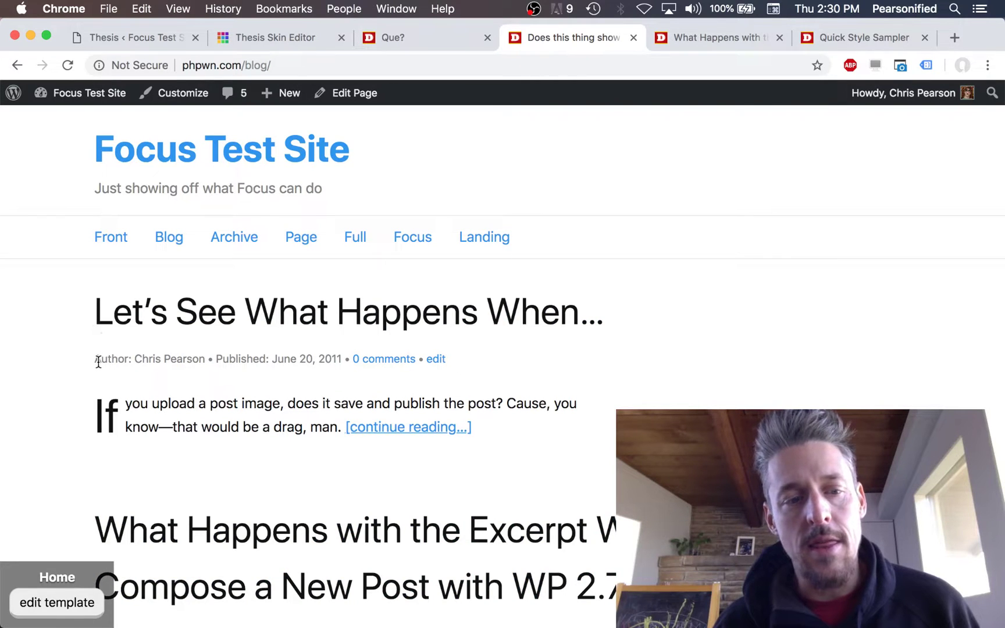
pyautogui.moveTo(99, 361); pyautogui.dragTo(205, 362)
pyautogui.click(168, 362)
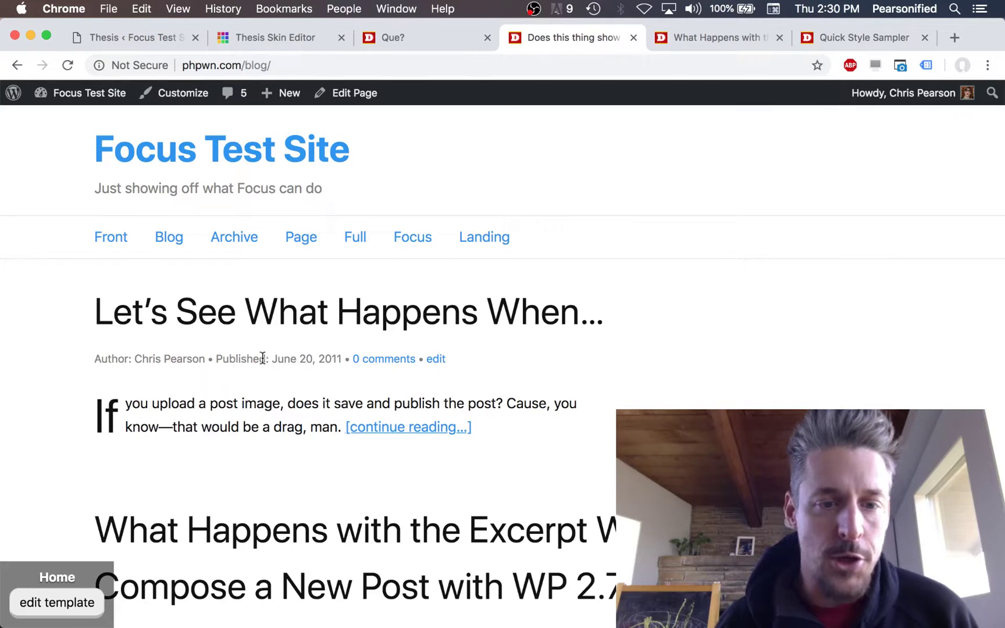
pyautogui.click(136, 39)
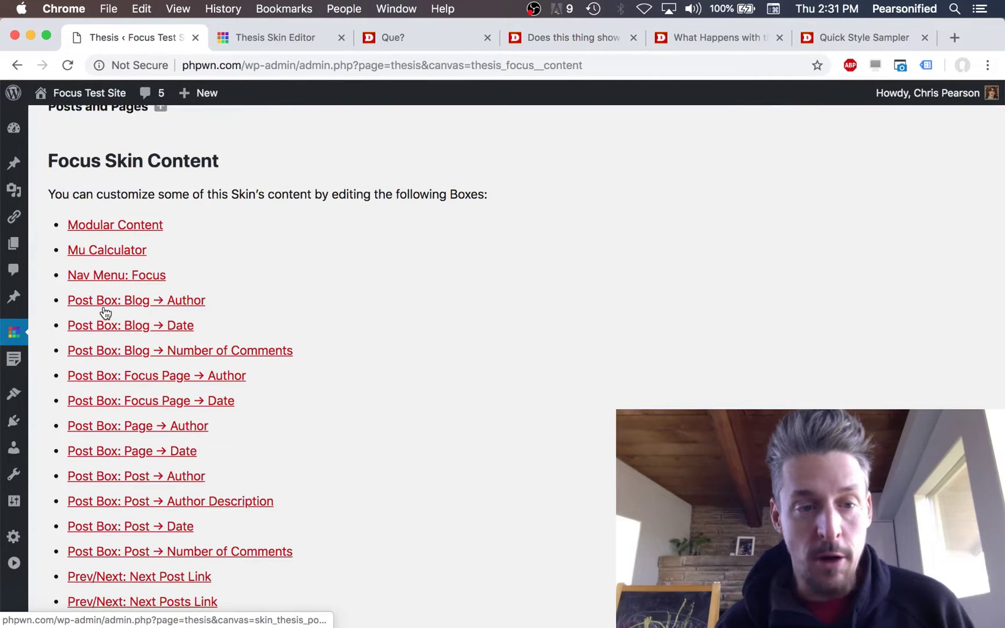
pyautogui.scroll(-2, 232, 367)
pyautogui.scroll(-1, 246, 388)
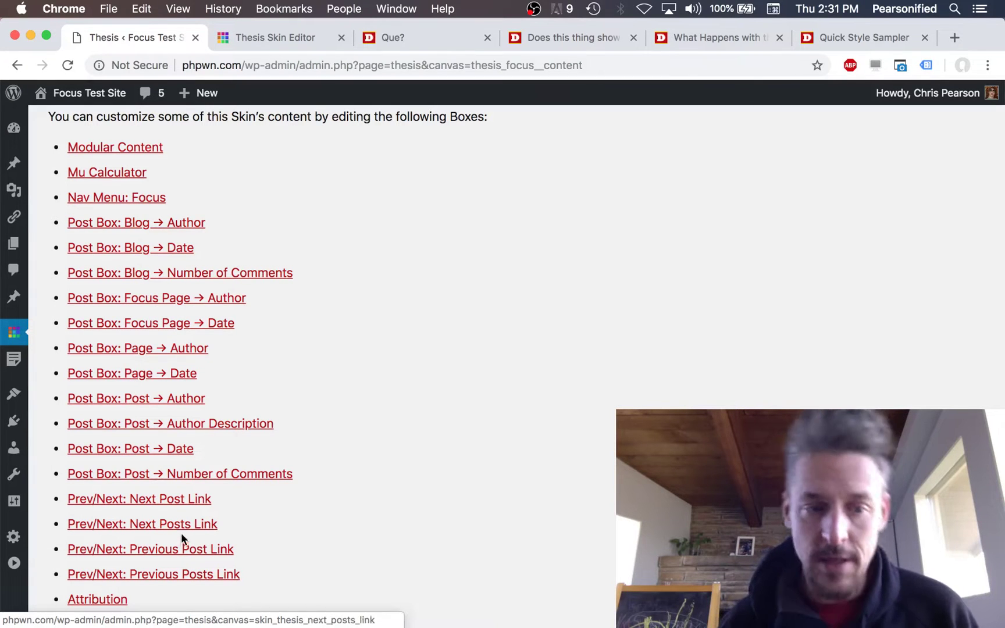
pyautogui.scroll(2, 151, 337)
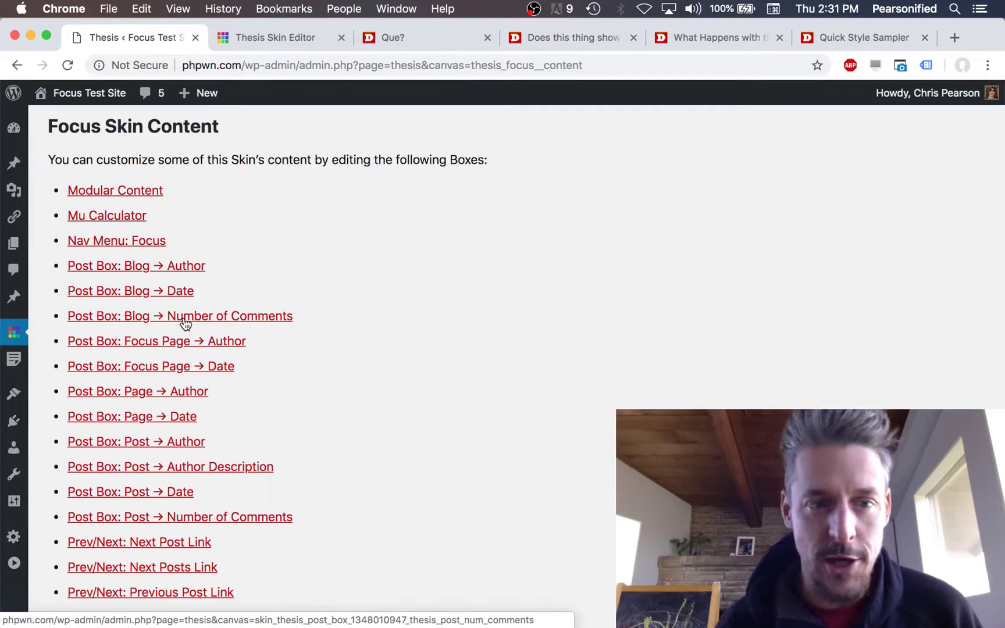
# - In Post Box: Blog → Author, clear the Author Intro Text, enable linking author names to archives with nofollow, and save the options
pyautogui.click(164, 269)
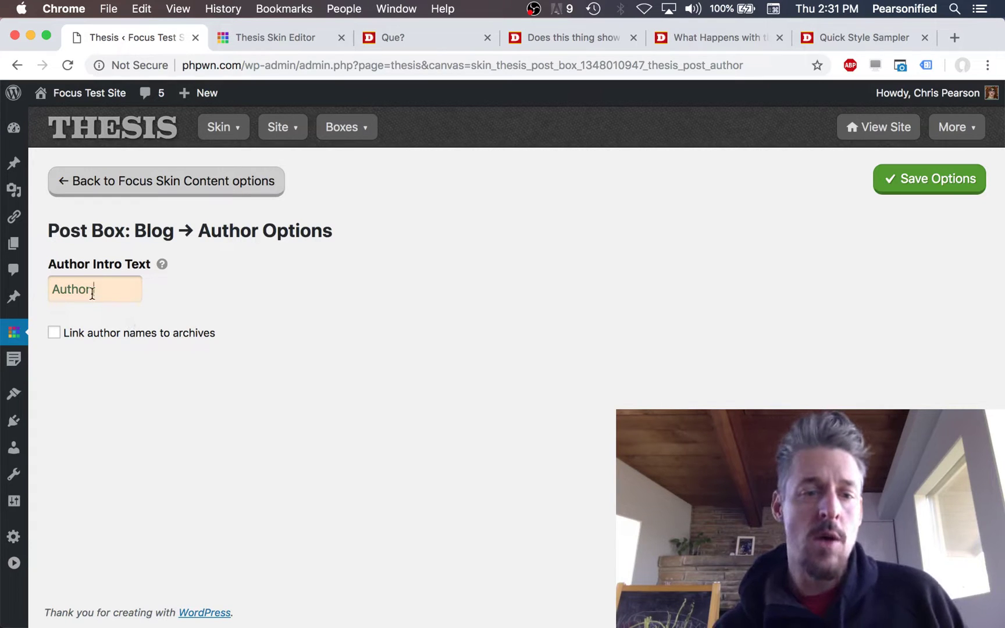
pyautogui.moveTo(121, 294); pyautogui.dragTo(33, 293)
pyautogui.press('BackSpace')
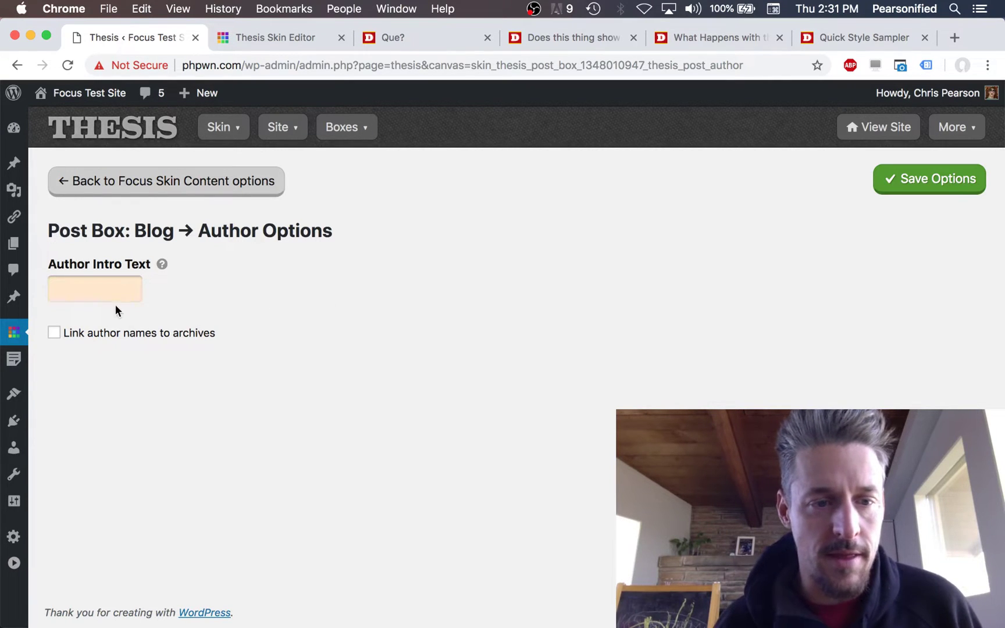
pyautogui.click(159, 333)
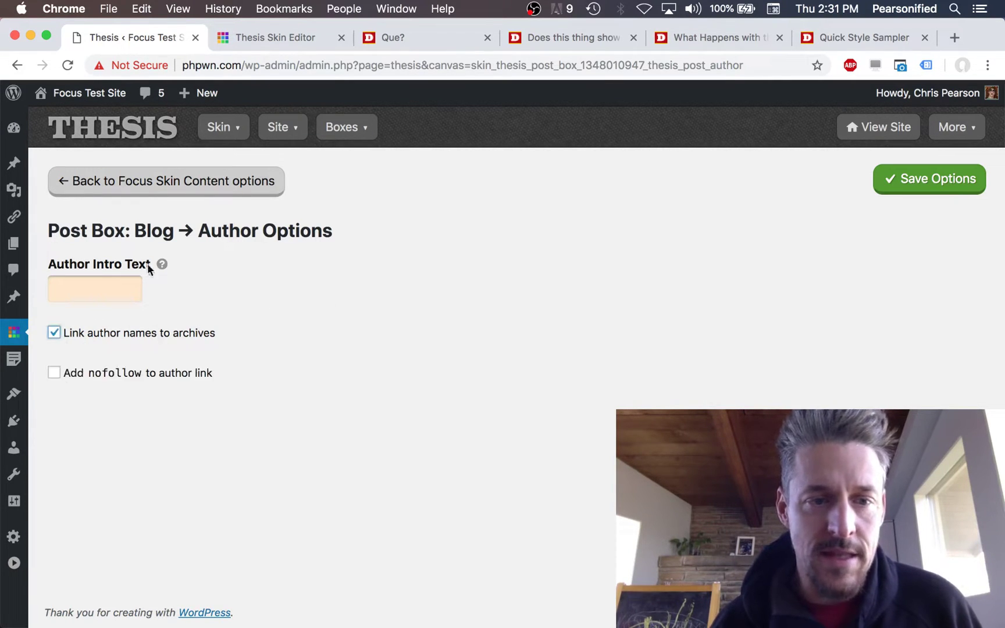
pyautogui.click(141, 374)
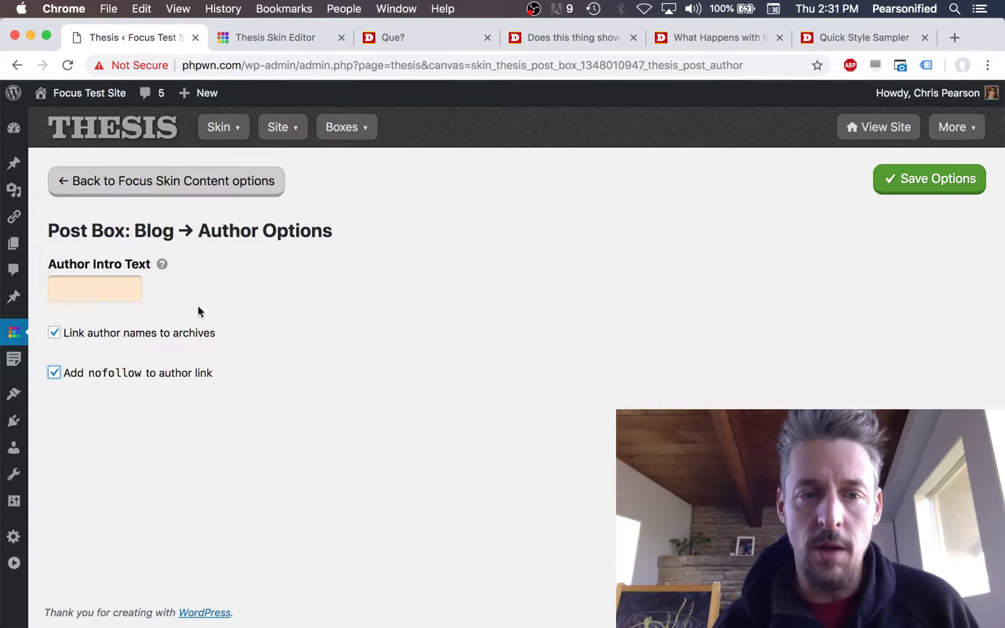
pyautogui.click(936, 184)
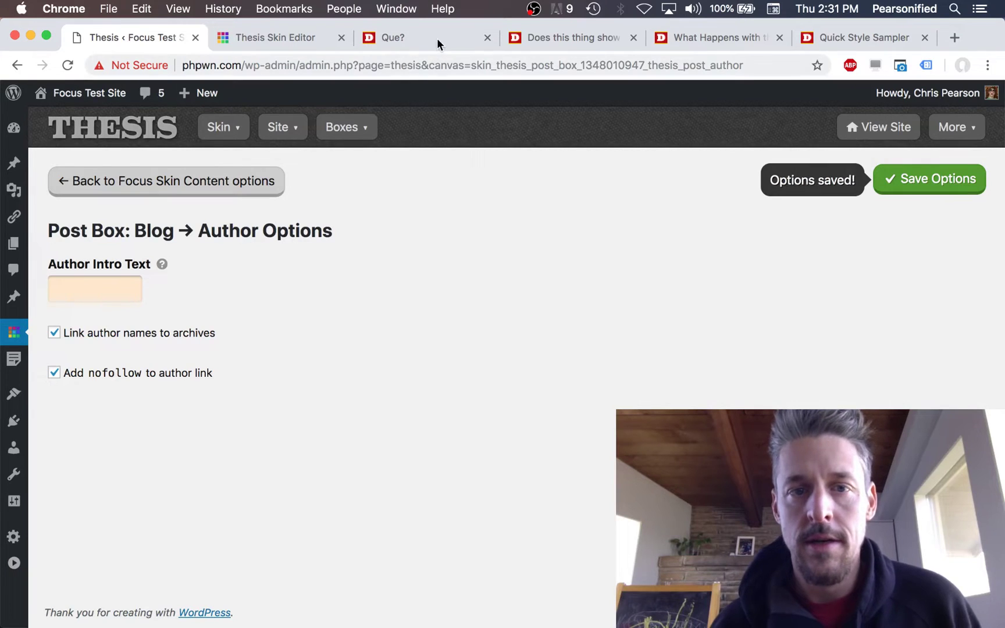
# - Reload the blog page and inspect the HTML of the first post's author link for its nofollow attribute
pyautogui.click(437, 38)
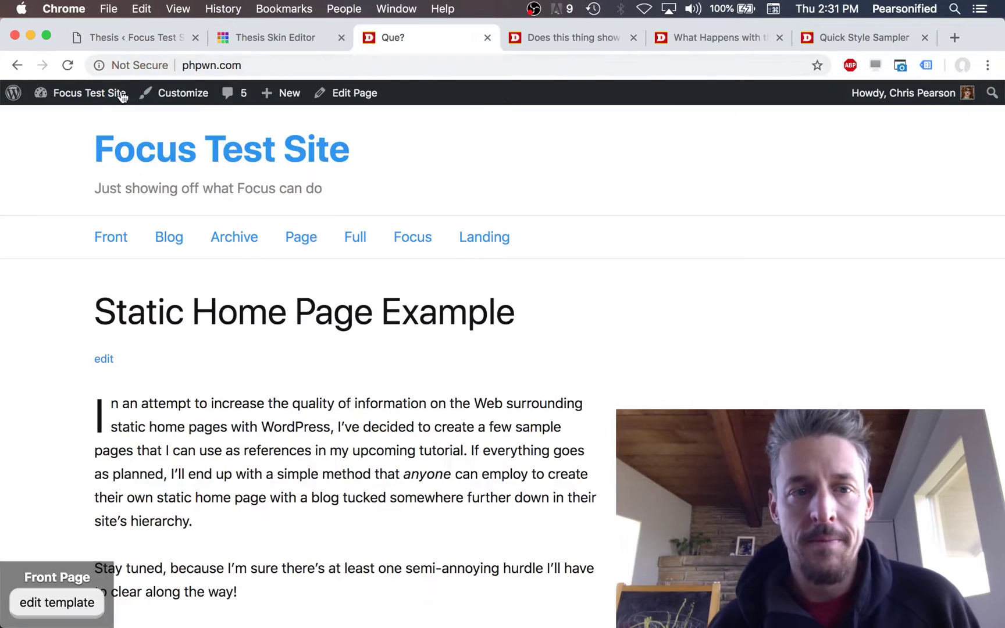
pyautogui.click(502, 36)
pyautogui.click(68, 65)
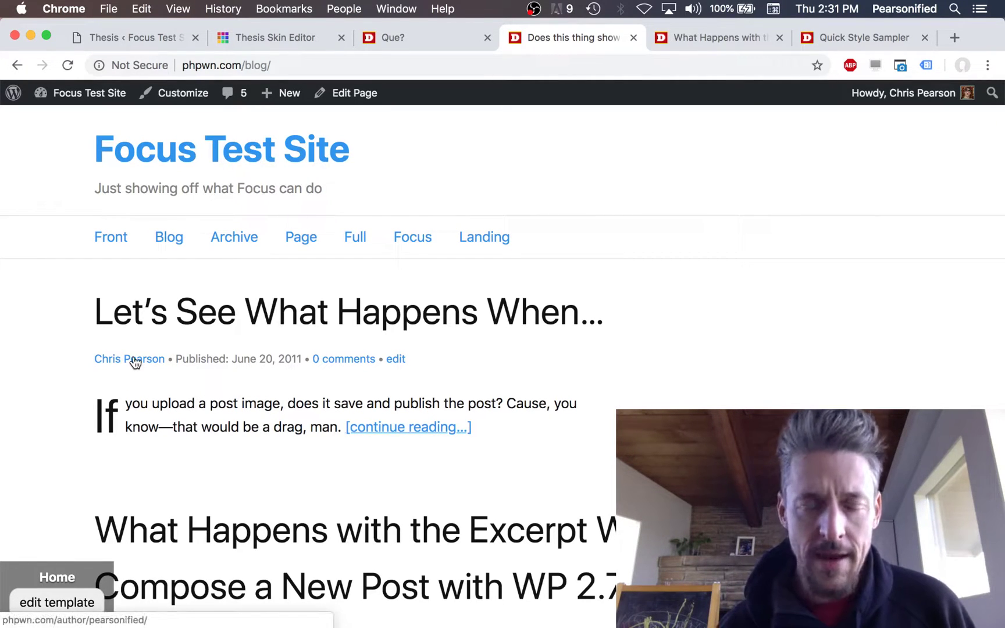
pyautogui.rightClick(133, 358)
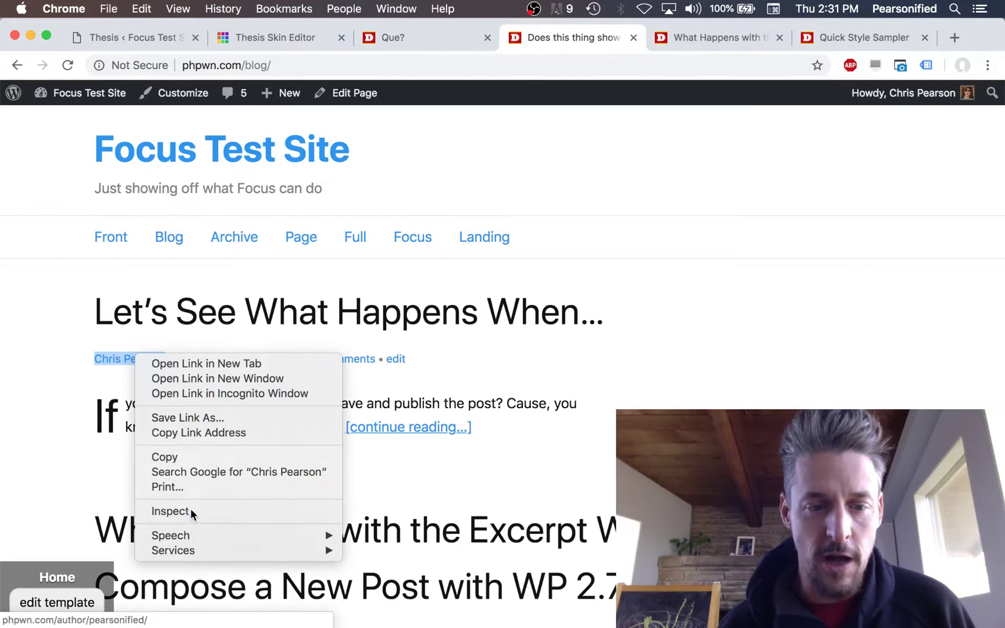
pyautogui.press('Escape')
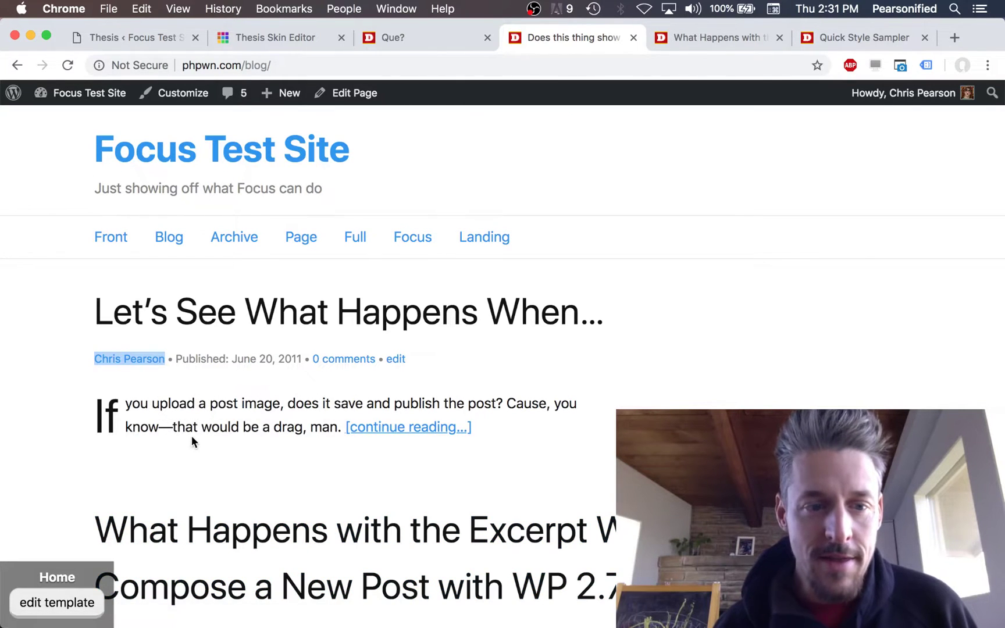
pyautogui.press('super+alt+i')
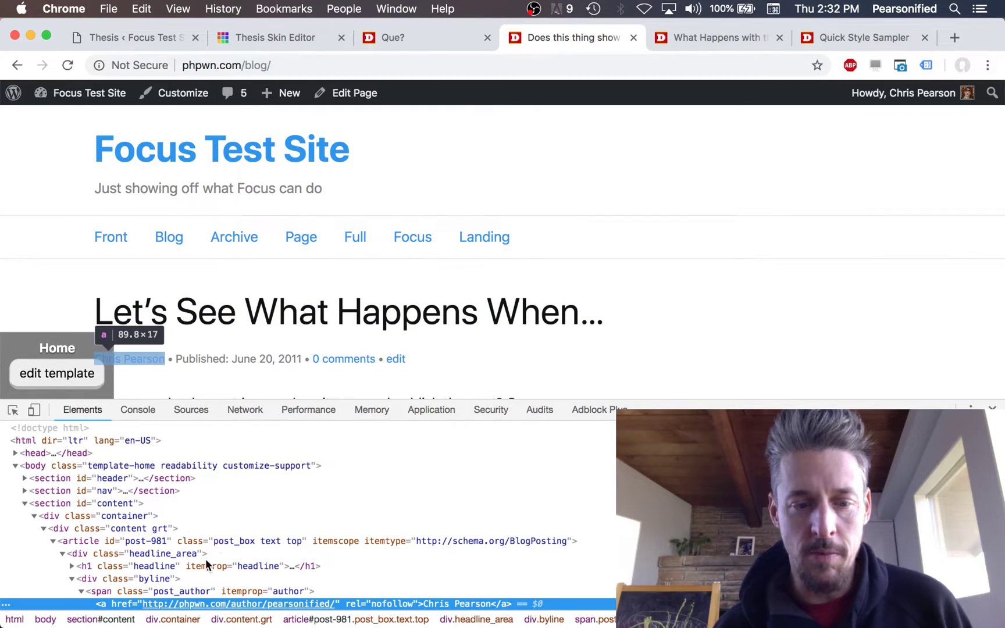
pyautogui.scroll(-3, 205, 558)
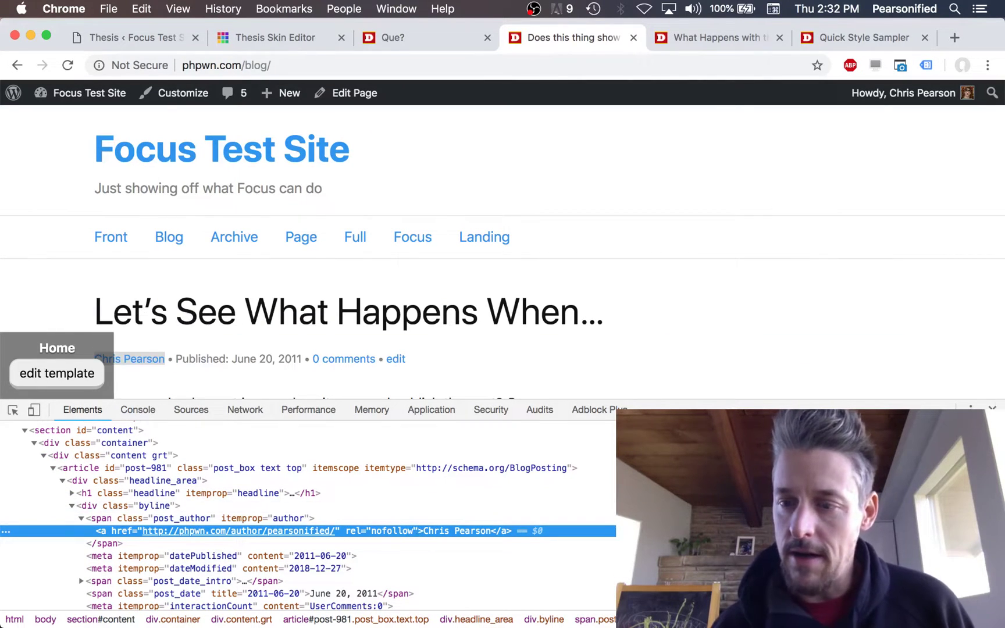
pyautogui.press('super+alt+i')
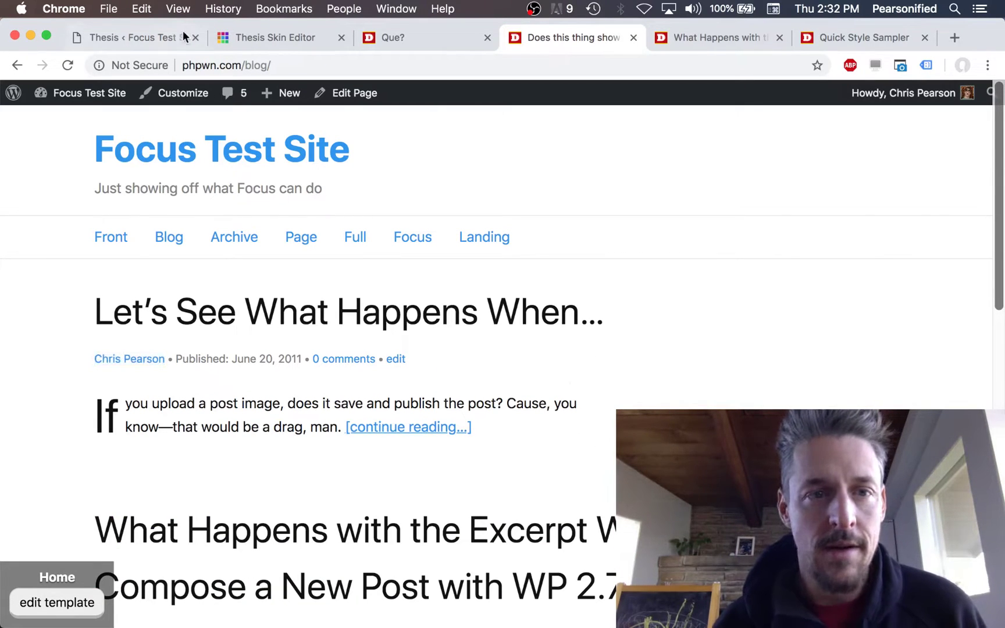
# - Set the blog Author Intro Text to "Author:", disable nofollow and the author archive links, and save the options
pyautogui.click(155, 36)
pyautogui.click(74, 333)
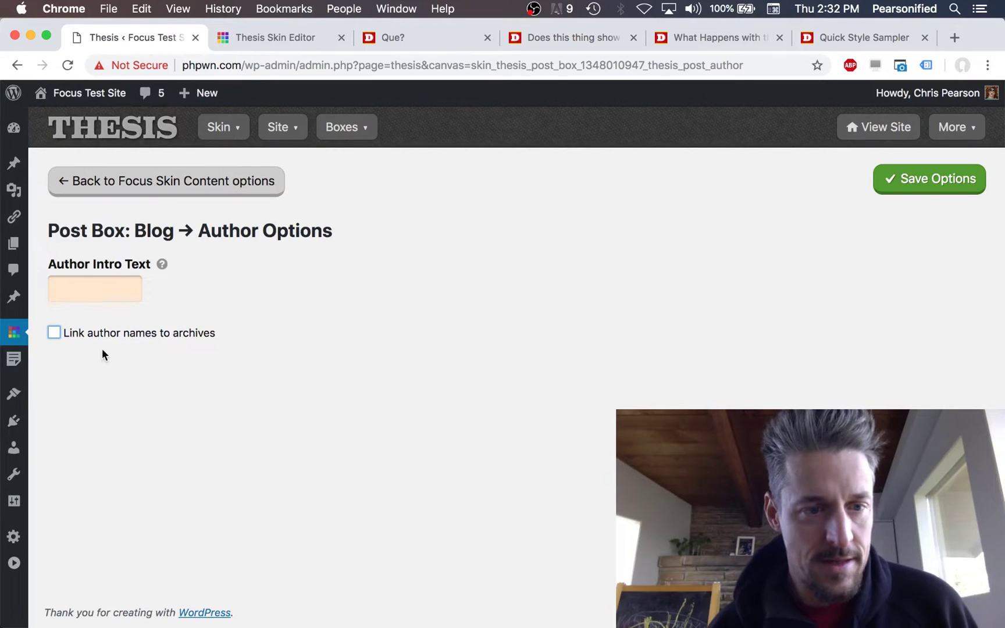
pyautogui.click(86, 329)
pyautogui.click(94, 369)
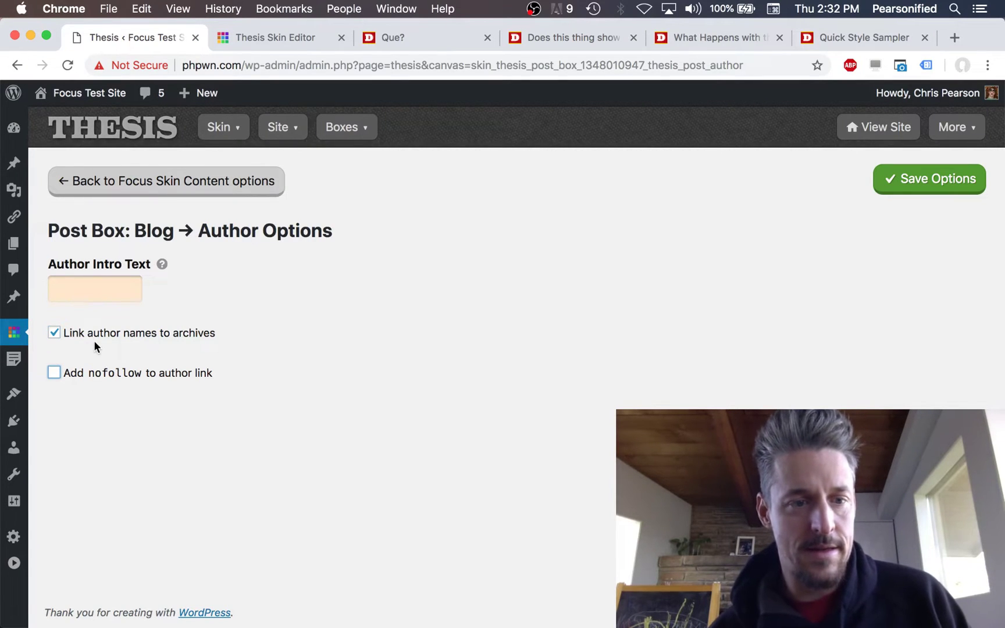
pyautogui.click(94, 340)
pyautogui.click(89, 288)
pyautogui.write('Author:')
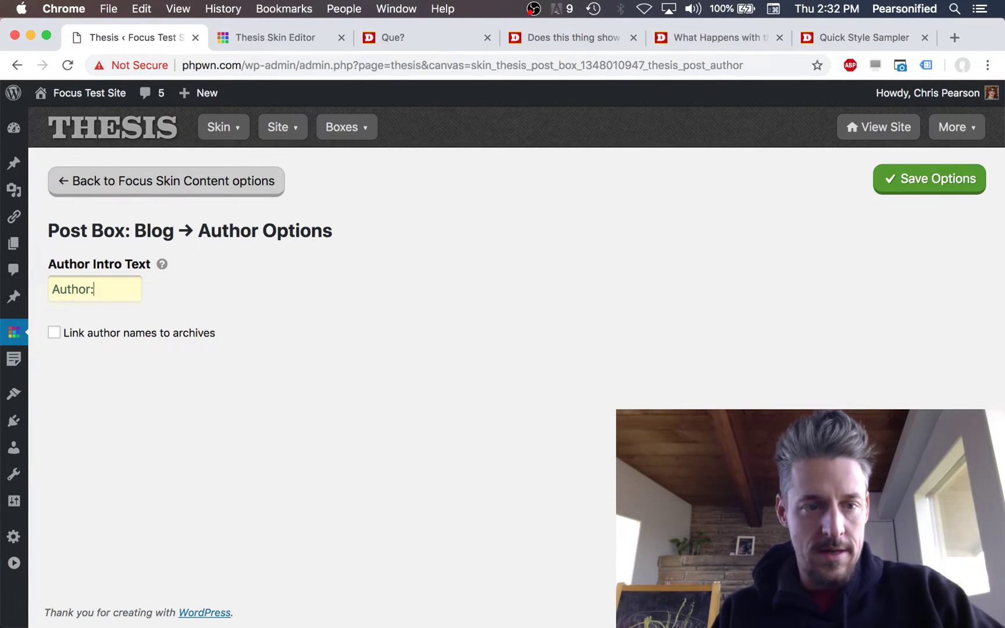
pyautogui.click(911, 179)
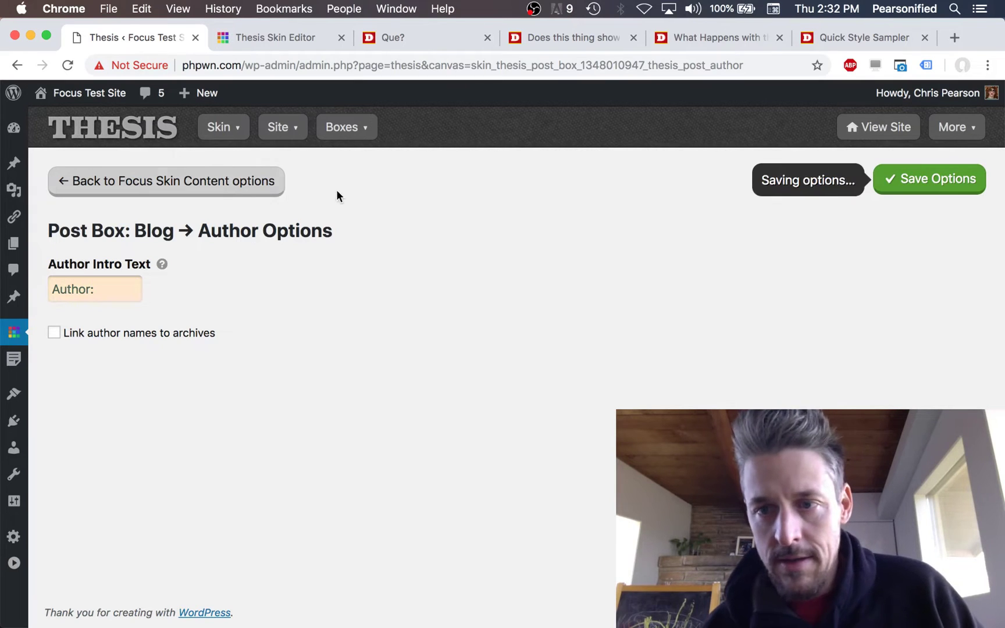
# - Open the Post Box: Blog → Date options from the Focus Skin Content list and examine the Date Format setting
pyautogui.click(150, 184)
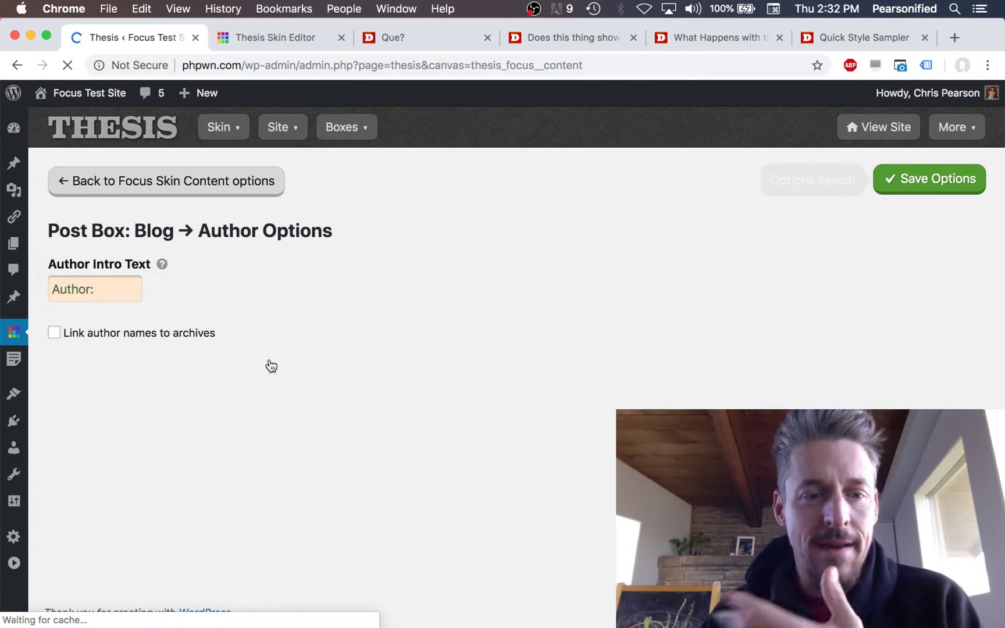
pyautogui.scroll(-3, 270, 364)
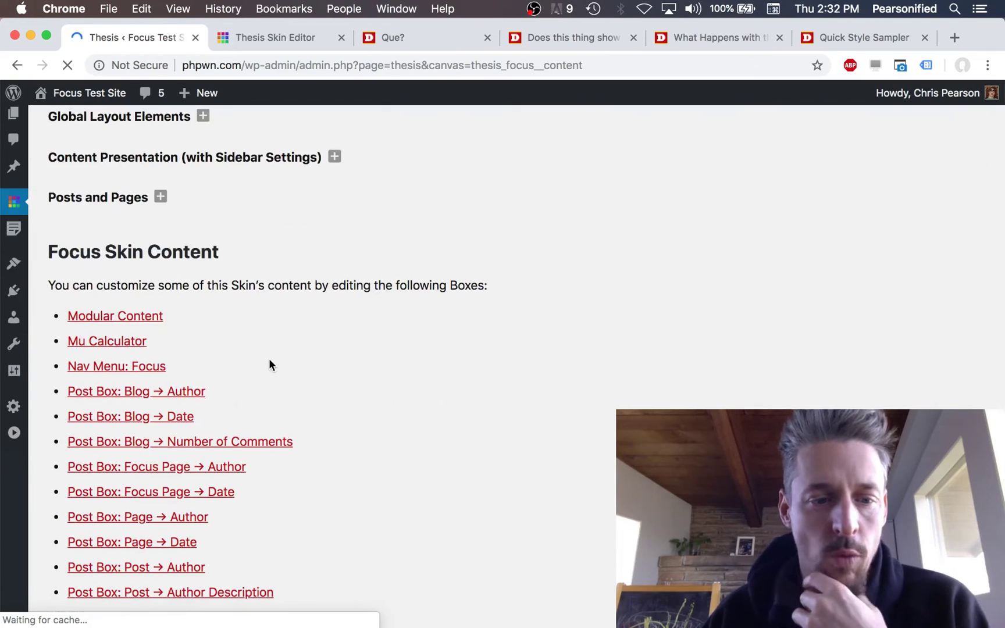
pyautogui.click(179, 418)
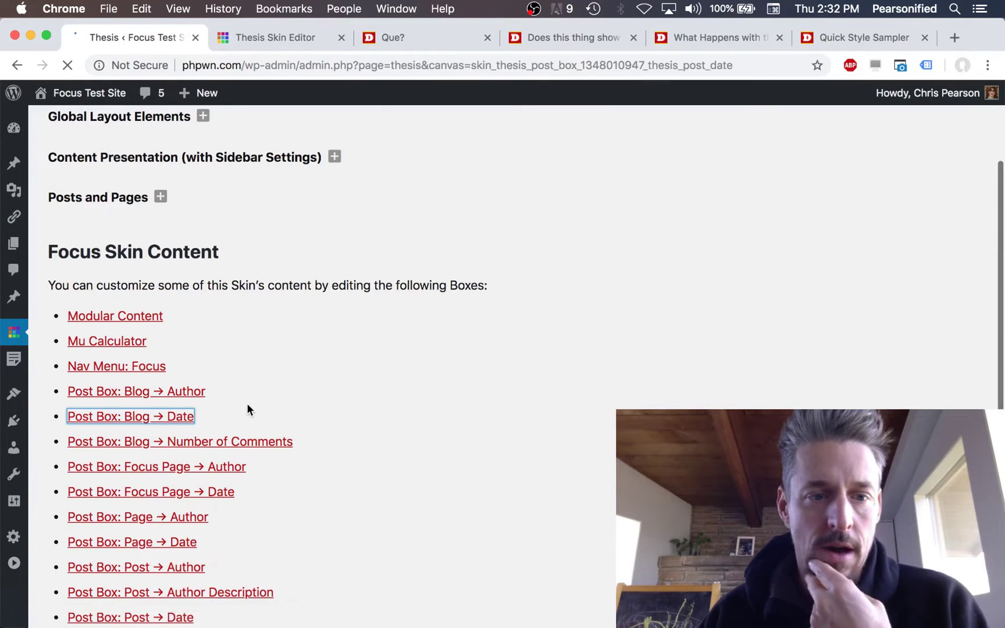
pyautogui.moveTo(53, 288); pyautogui.dragTo(83, 287)
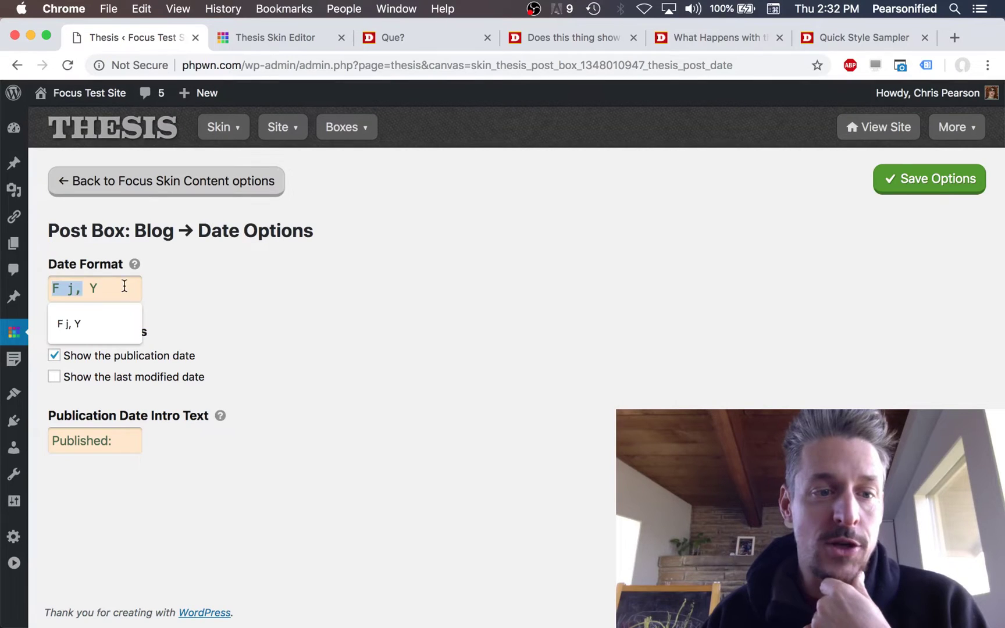
pyautogui.click(150, 297)
pyautogui.moveTo(136, 269)
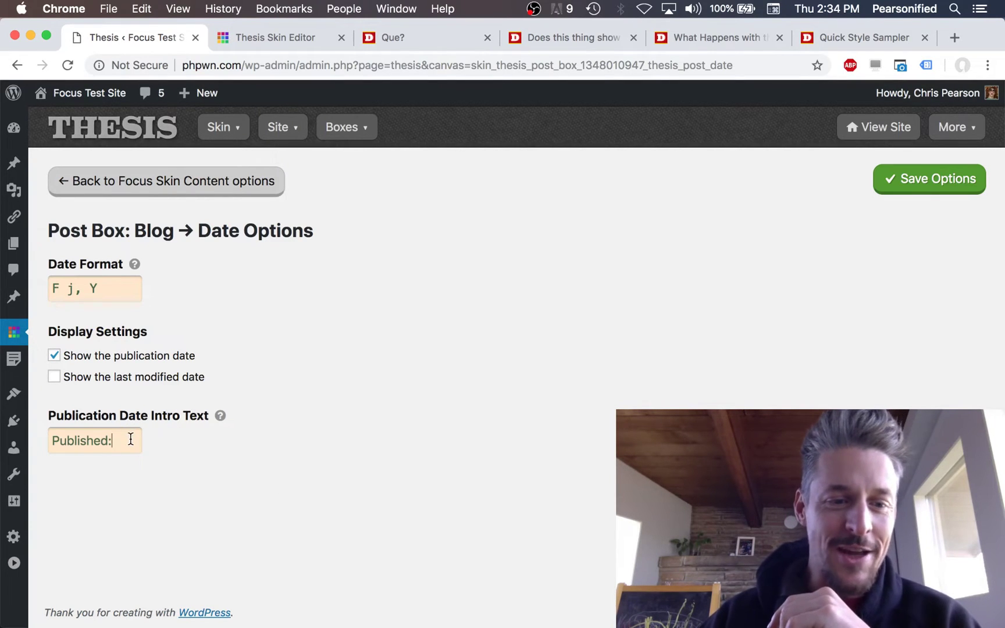
# - Enable showing the last modified date in blog bylines, save the options, and check the byline on the blog page
pyautogui.click(136, 379)
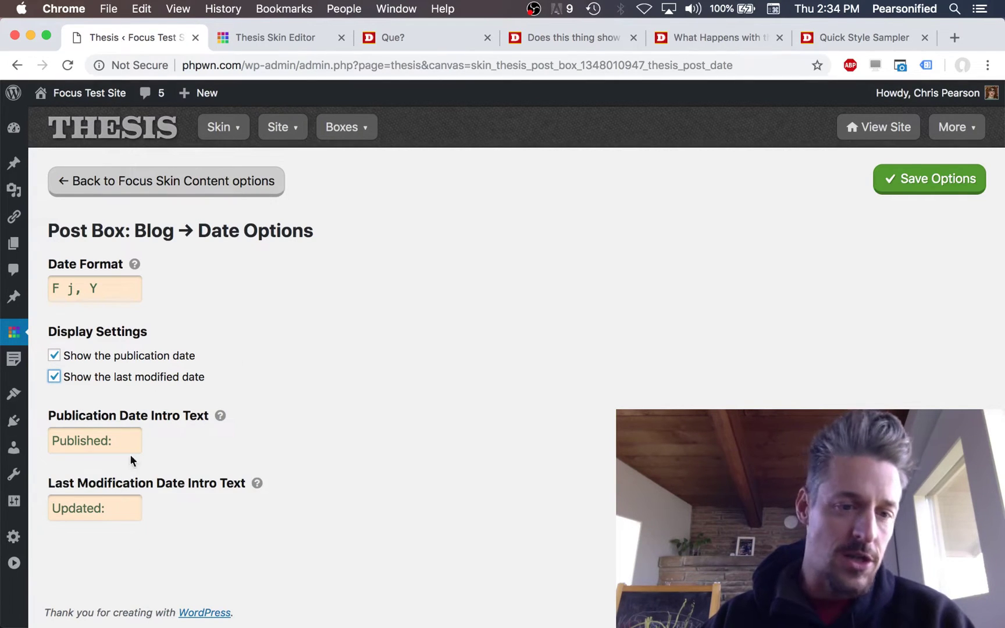
pyautogui.click(952, 180)
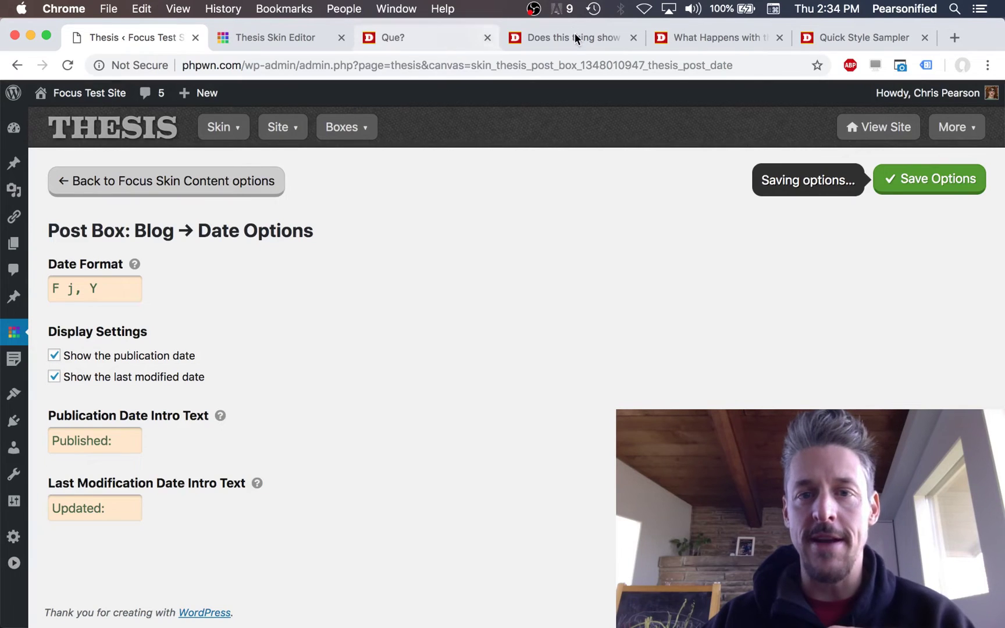
pyautogui.click(523, 38)
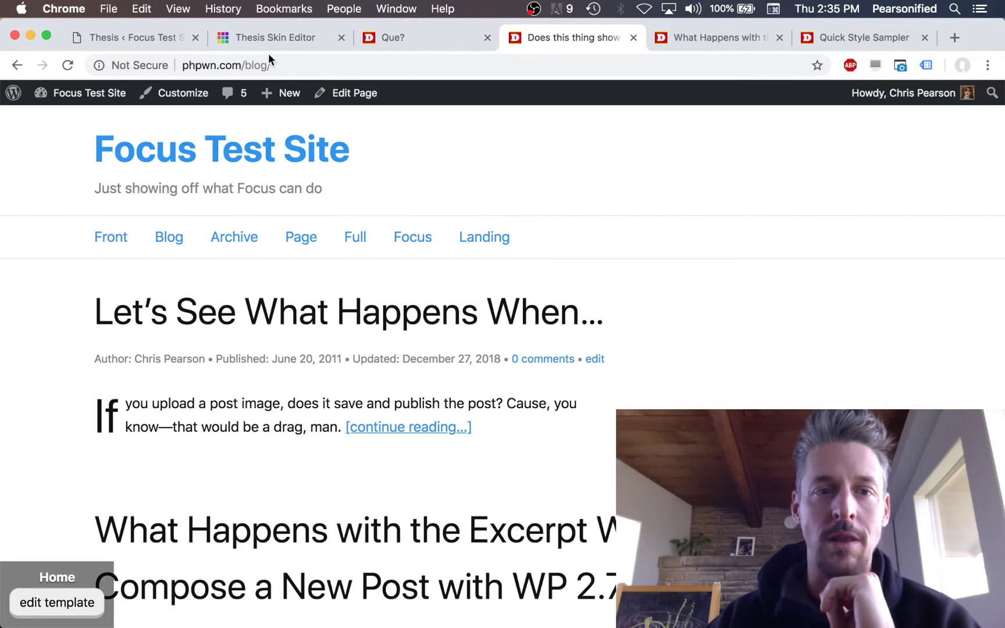
# - Disable showing the last modified date in the Post Box: Blog → Date options and save
pyautogui.click(163, 38)
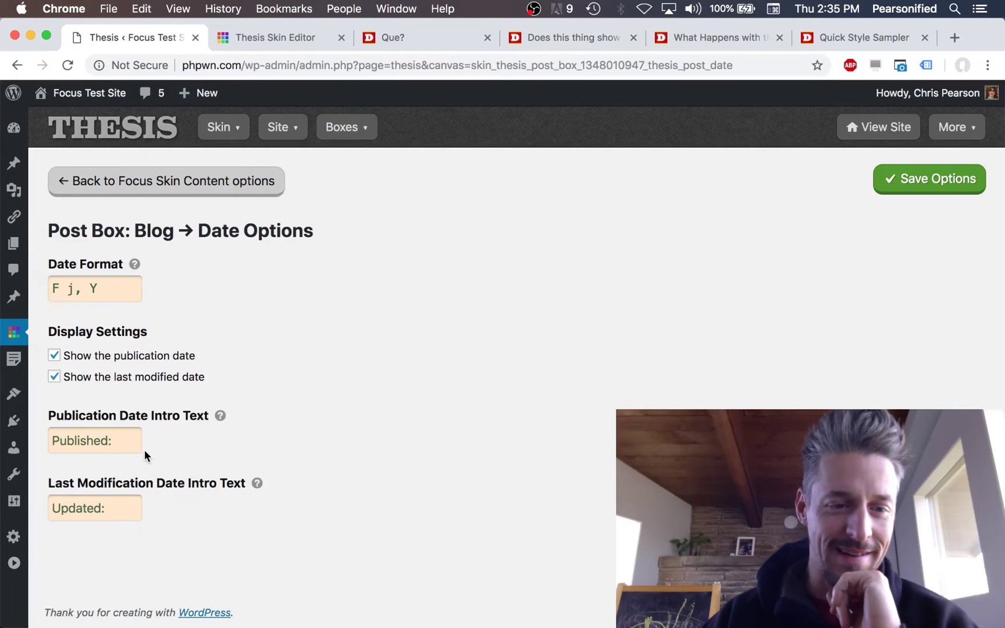
pyautogui.click(79, 377)
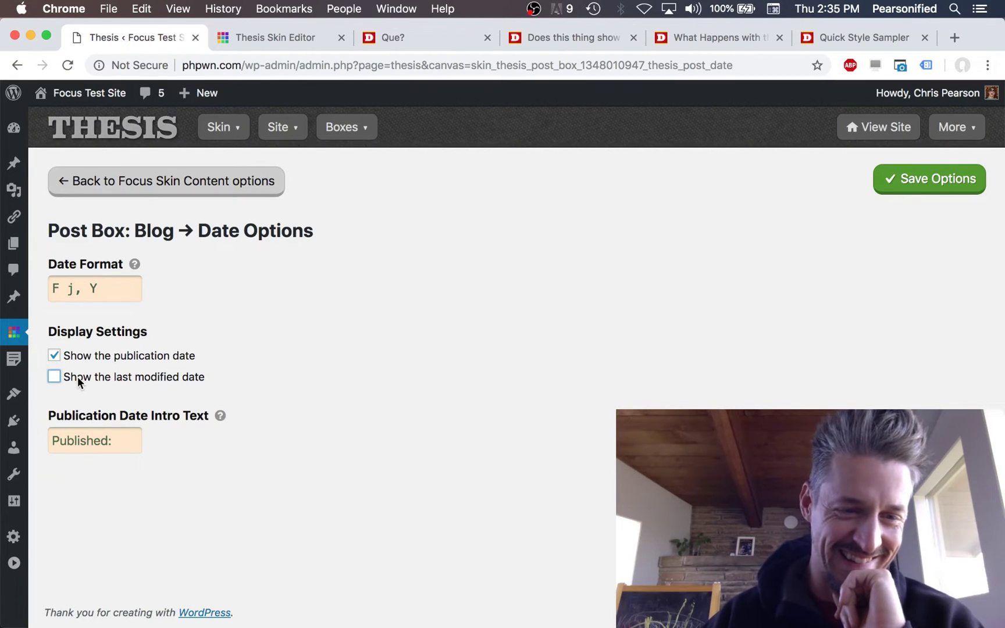
pyautogui.click(931, 188)
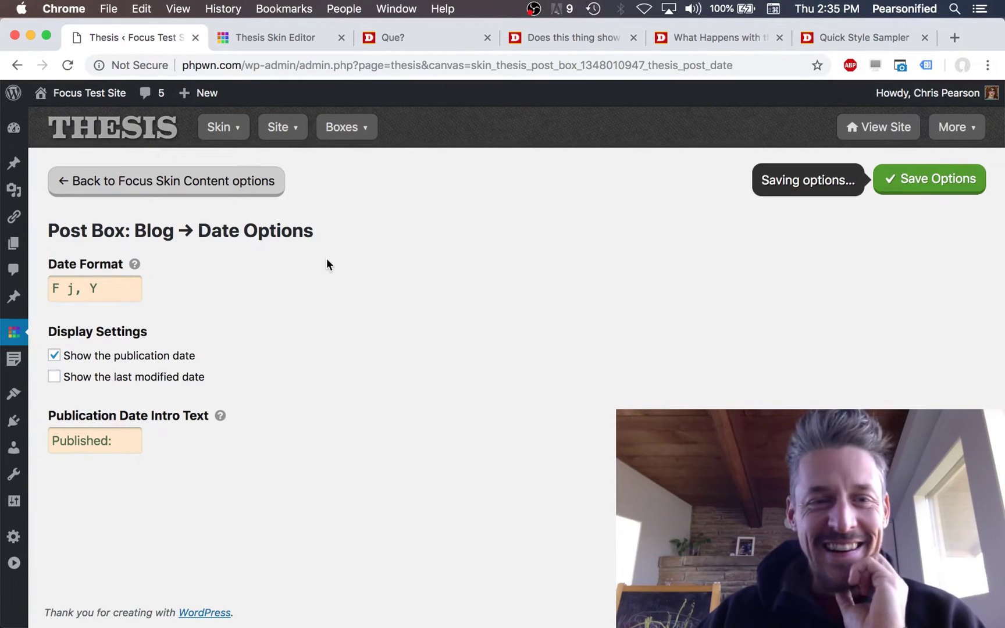
# - Open the Prev/Next: Next Posts Link entry from the Focus Skin Content list and return to the list
pyautogui.click(208, 180)
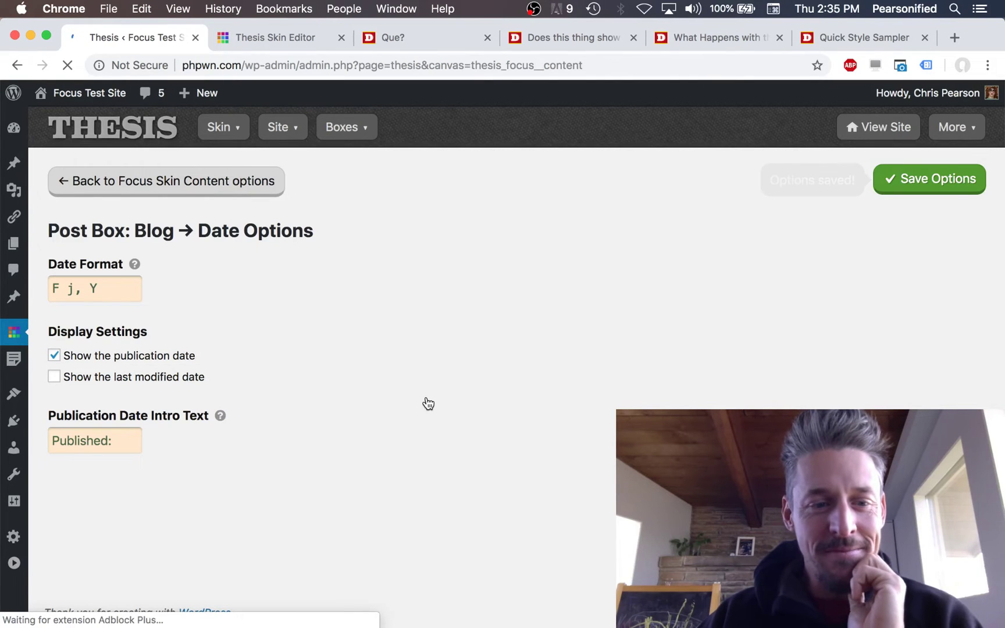
pyautogui.scroll(-5, 424, 407)
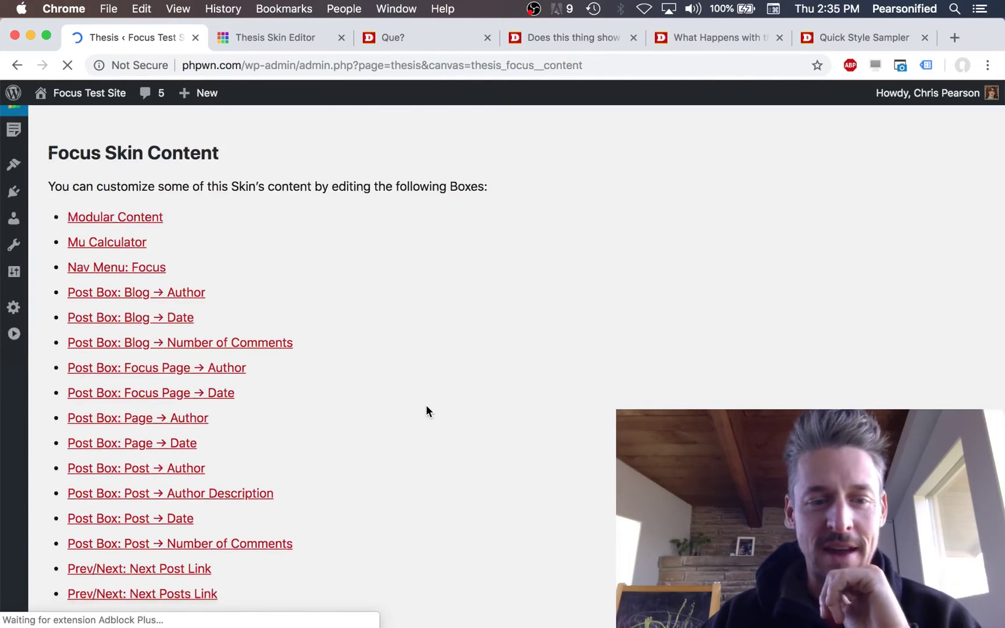
pyautogui.scroll(-3, 425, 410)
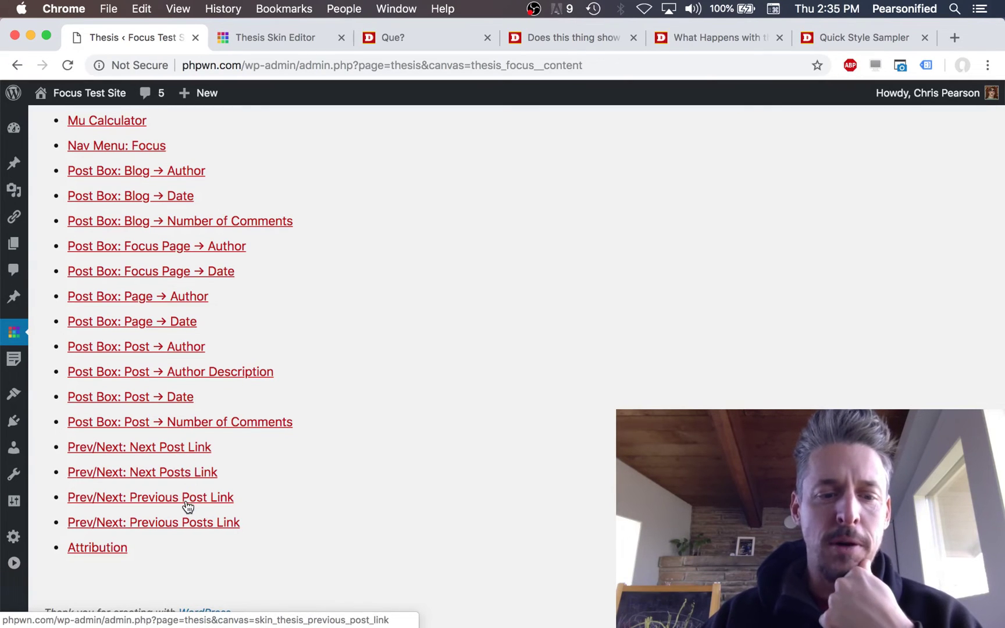
pyautogui.click(170, 478)
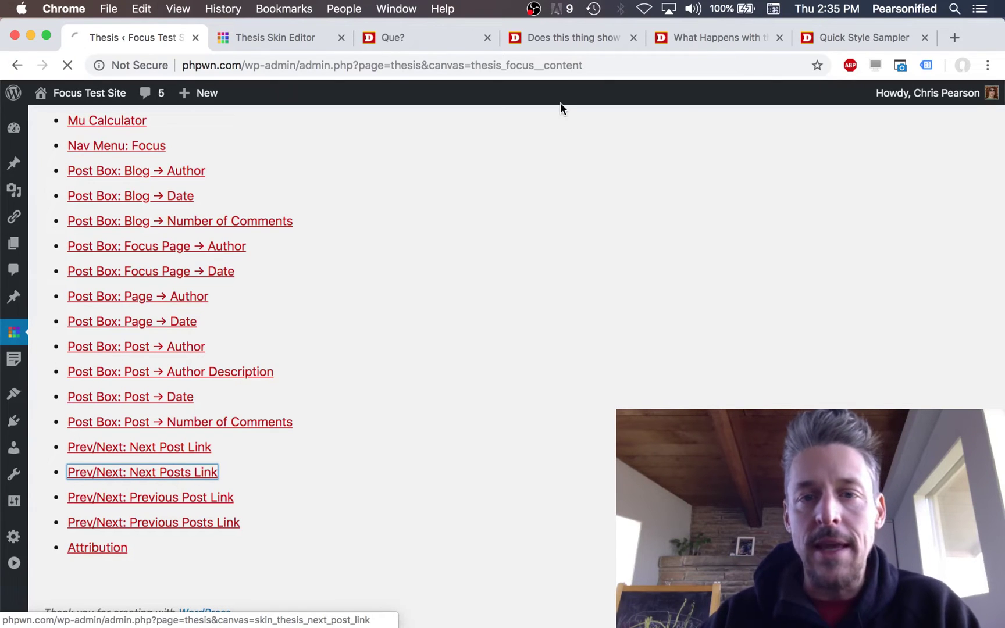
pyautogui.click(17, 67)
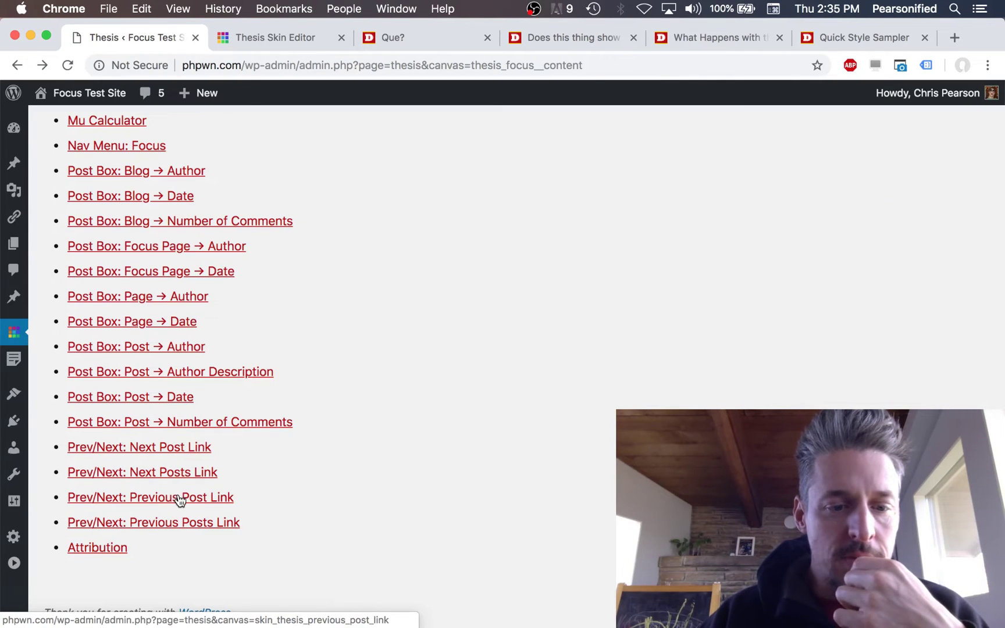
# - Open the Prev/Next: Previous Posts Link options and compare the Link Text with the pagination link on the blog page
pyautogui.click(181, 524)
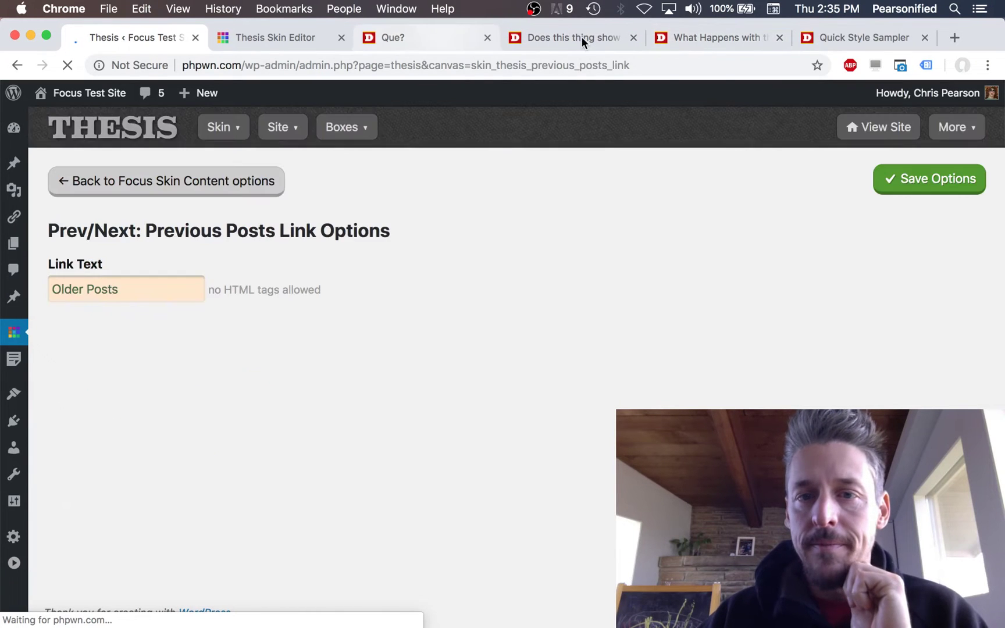
pyautogui.click(607, 38)
pyautogui.scroll(-15, 564, 320)
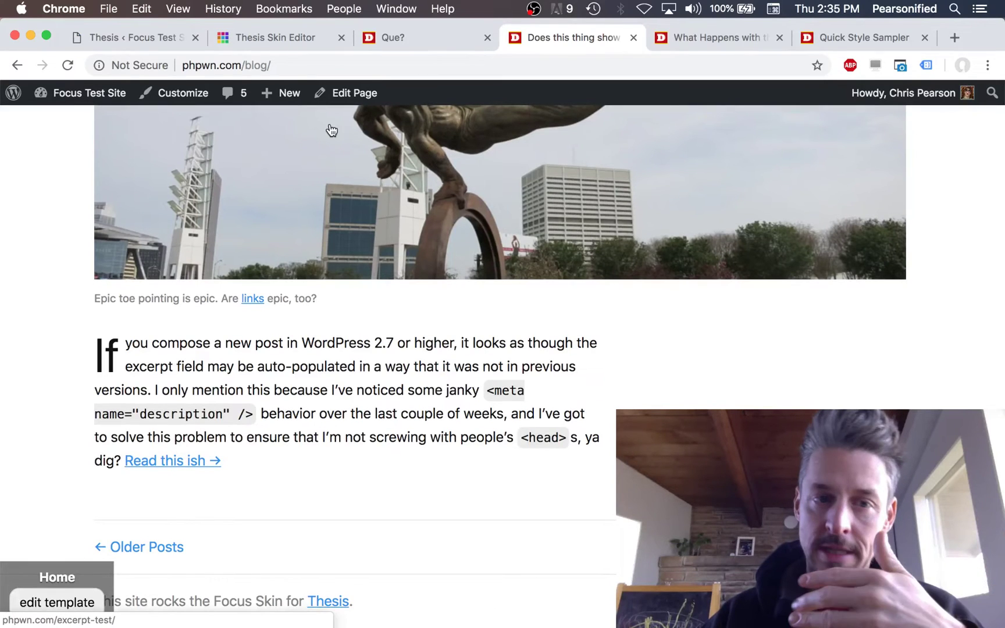
pyautogui.click(141, 40)
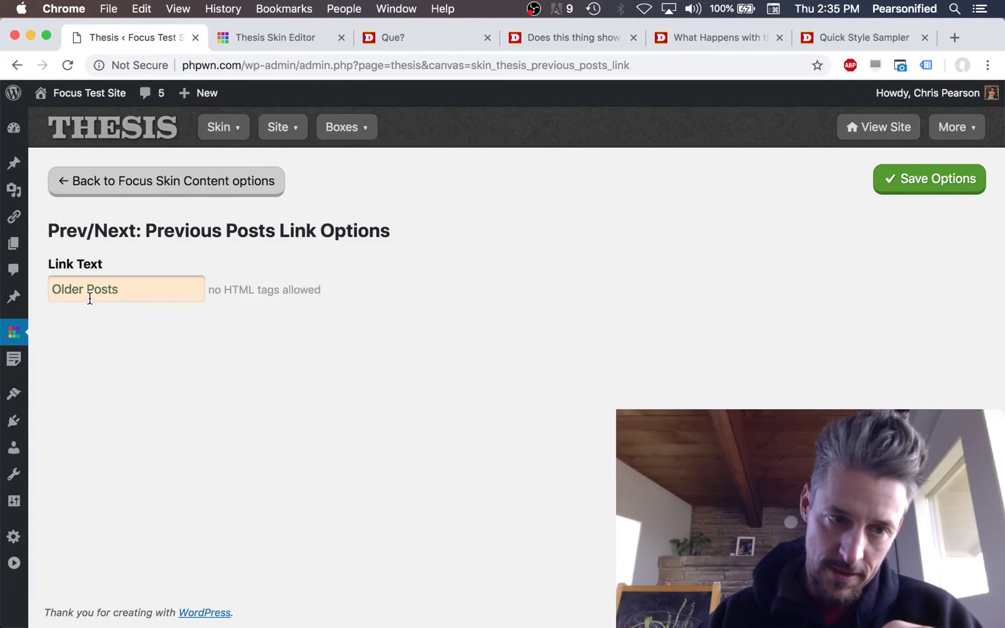
pyautogui.click(146, 289)
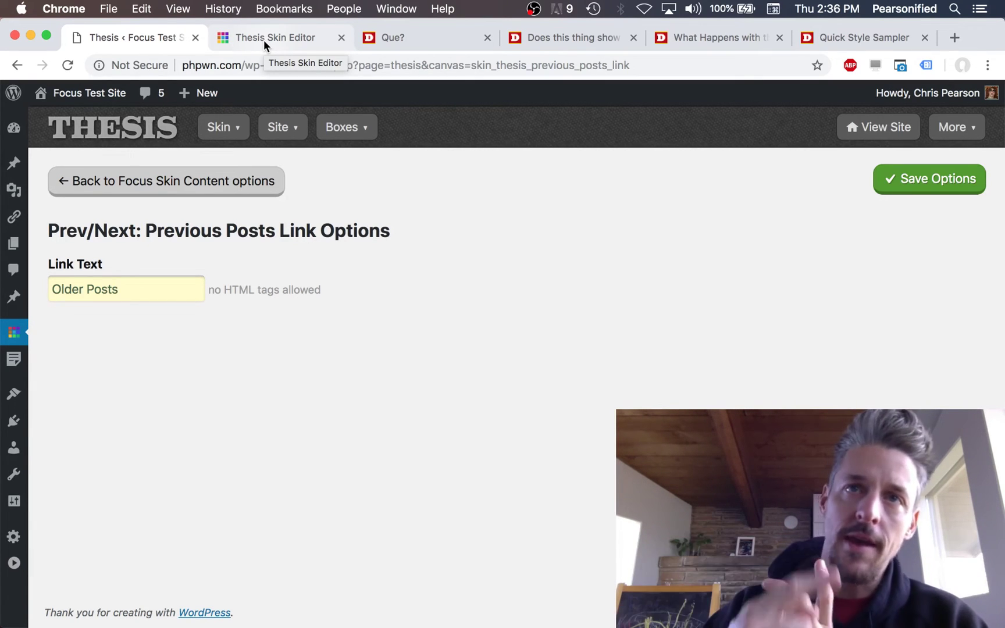
# - Return to the Focus Skin Content options and examine the full list of editable Post Box, Prev/Next and Attribution entries
pyautogui.click(210, 191)
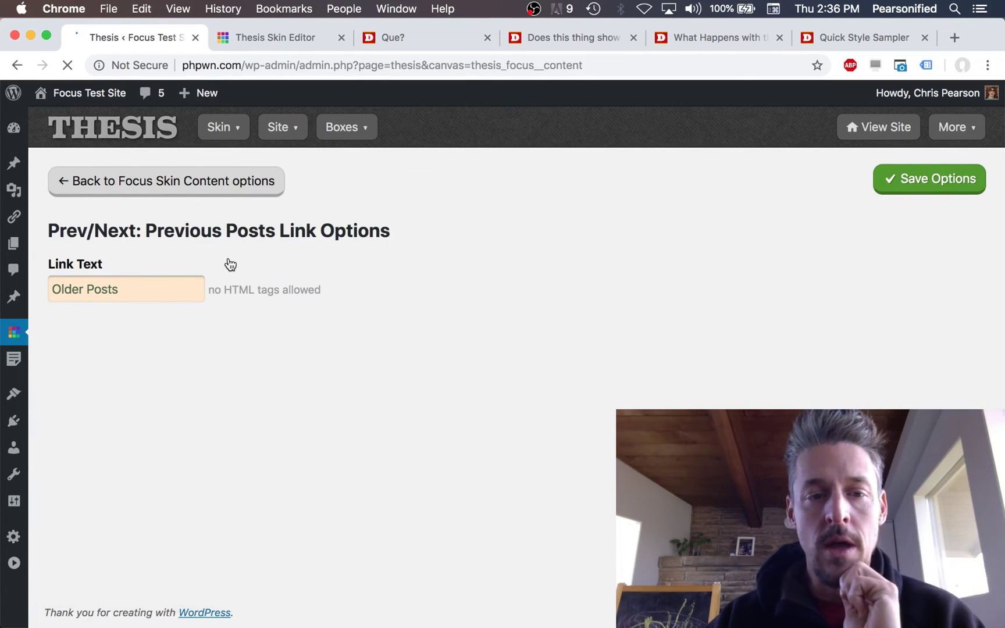
pyautogui.scroll(-6, 341, 460)
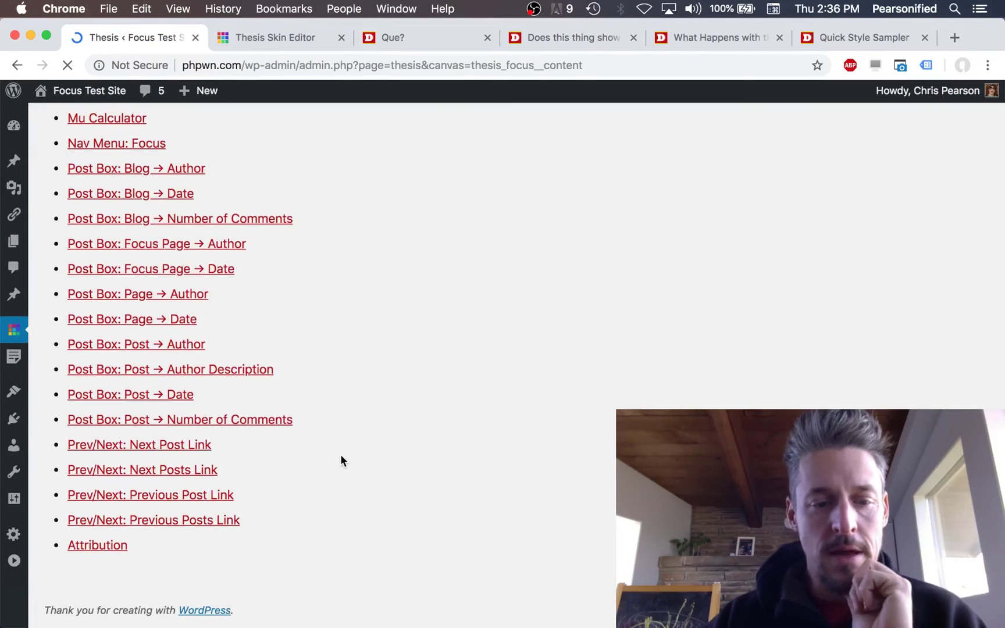
pyautogui.scroll(4, 237, 491)
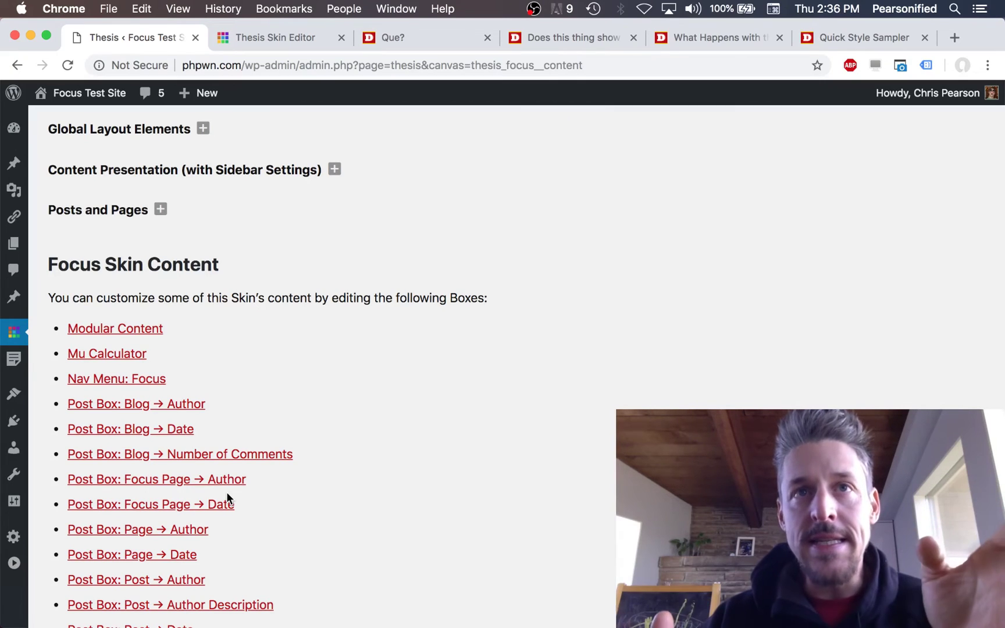
pyautogui.scroll(-1, 226, 492)
pyautogui.scroll(-2, 226, 491)
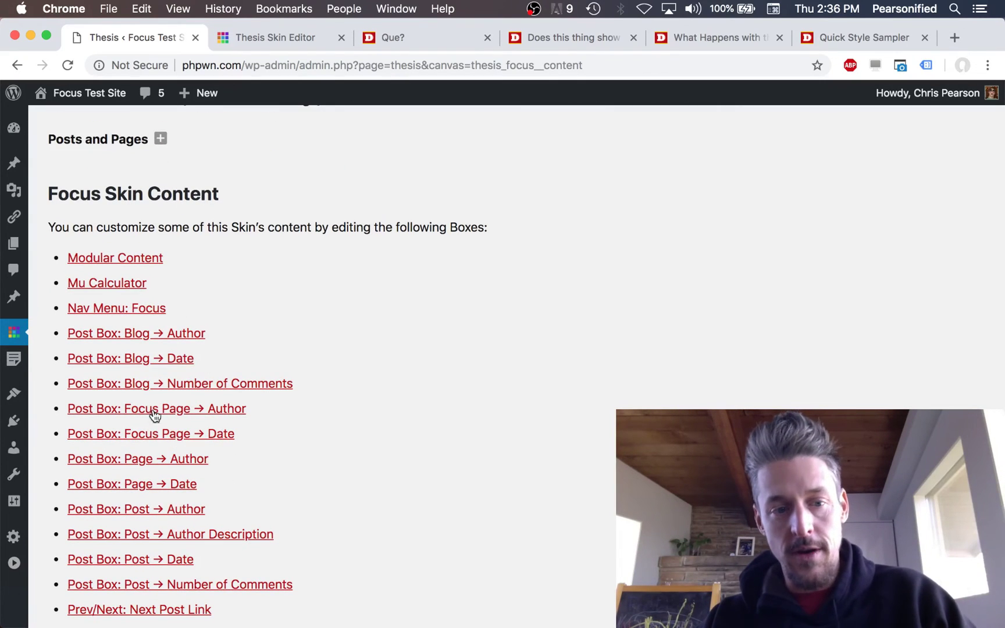
pyautogui.scroll(-6, 177, 493)
pyautogui.scroll(2, 204, 459)
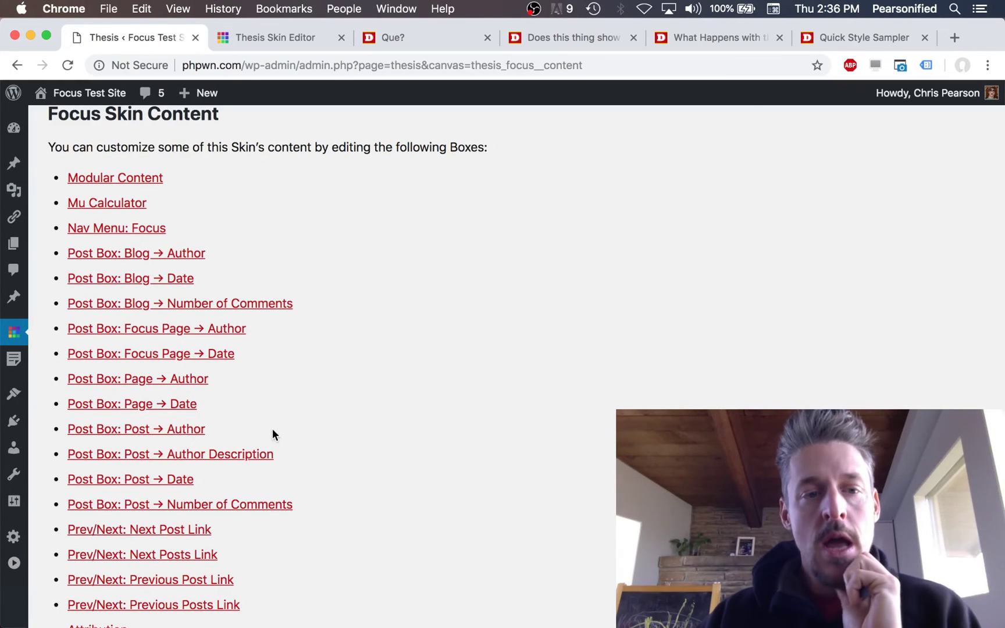
pyautogui.scroll(4, 220, 241)
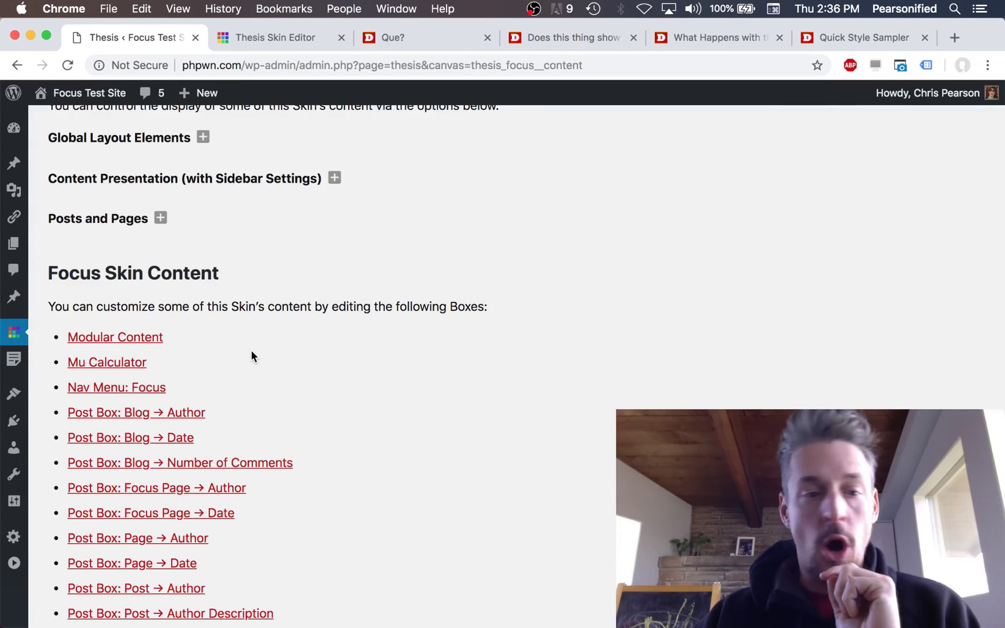
pyautogui.scroll(-5, 250, 352)
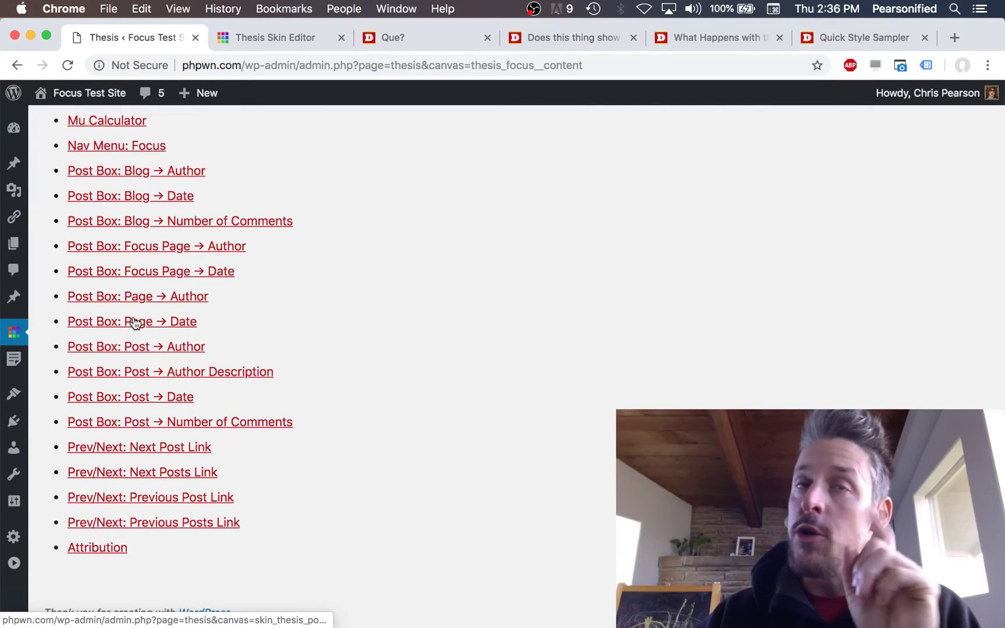
# - Expand Global Layout Elements to examine its display options, collapse it, and review the Focus Skin Content list again
pyautogui.scroll(8, 261, 239)
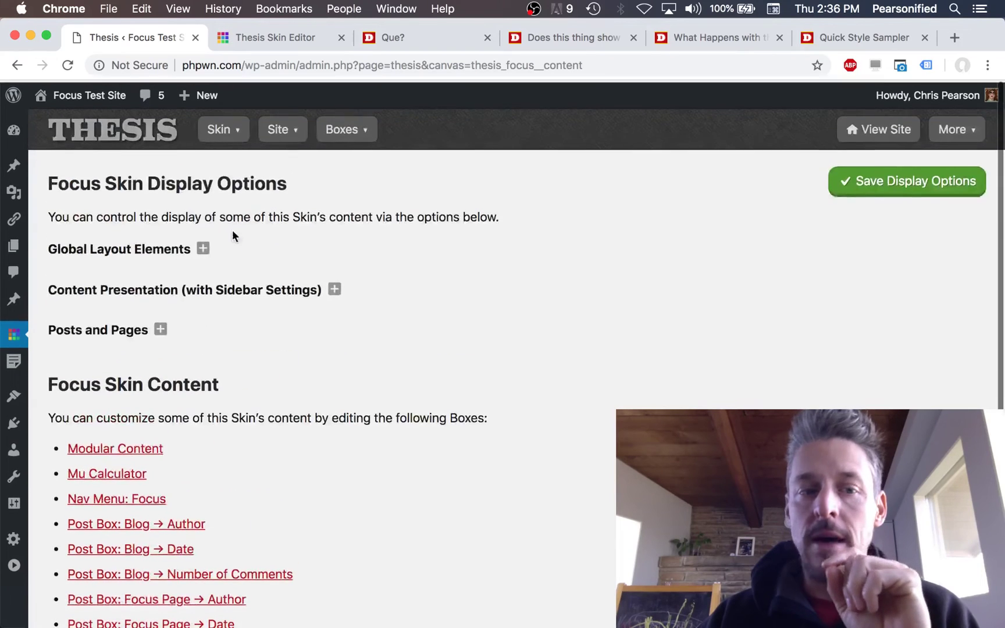
pyautogui.click(203, 246)
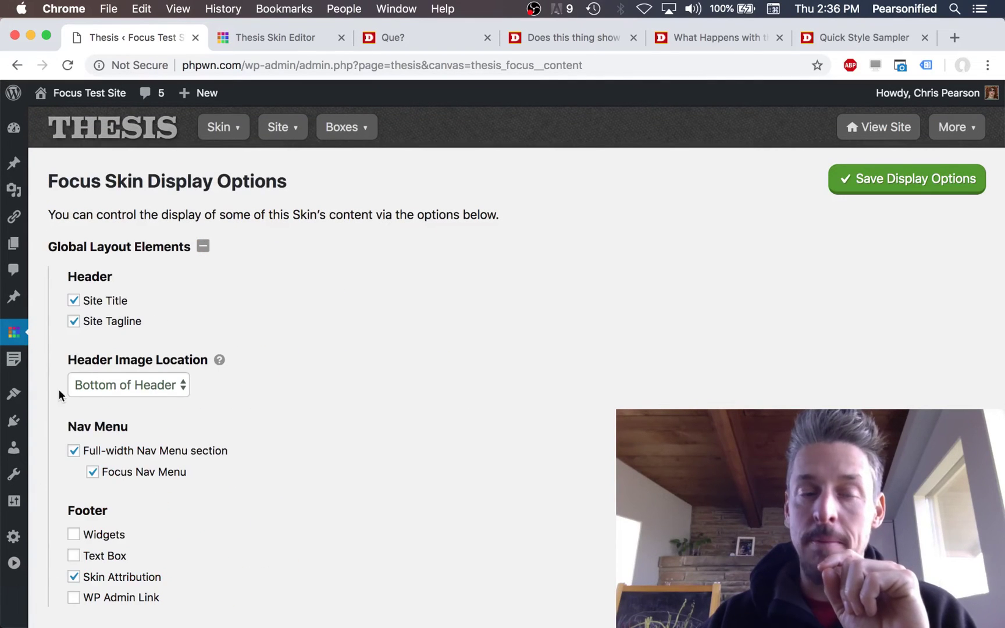
pyautogui.click(108, 257)
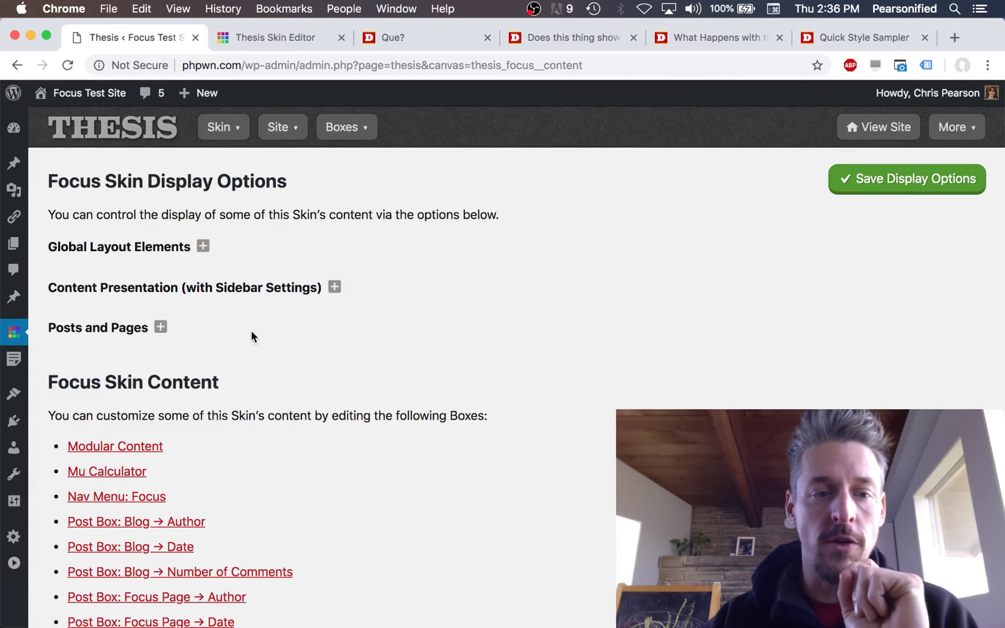
pyautogui.scroll(-3, 251, 329)
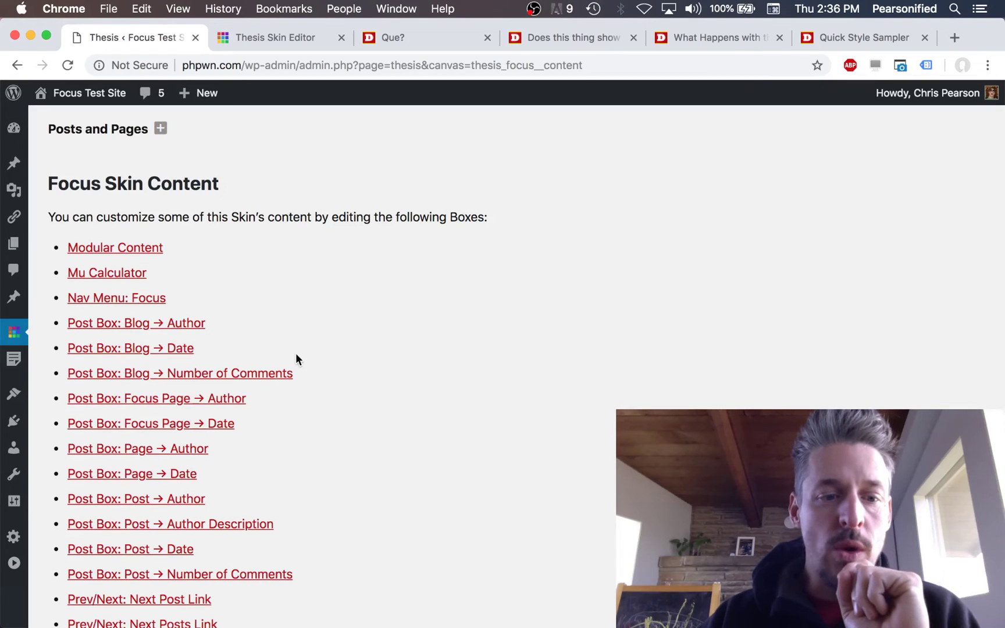
pyautogui.scroll(-3, 302, 378)
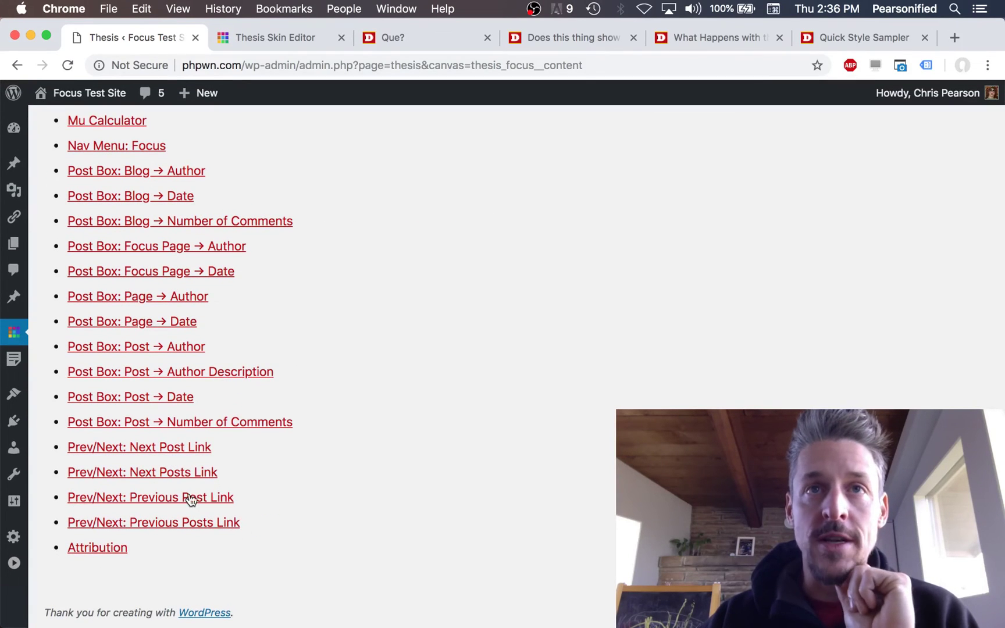
# - Review the blog page from its pagination link up to the first post's byline, and return to the Focus Skin options
pyautogui.click(411, 37)
pyautogui.click(550, 39)
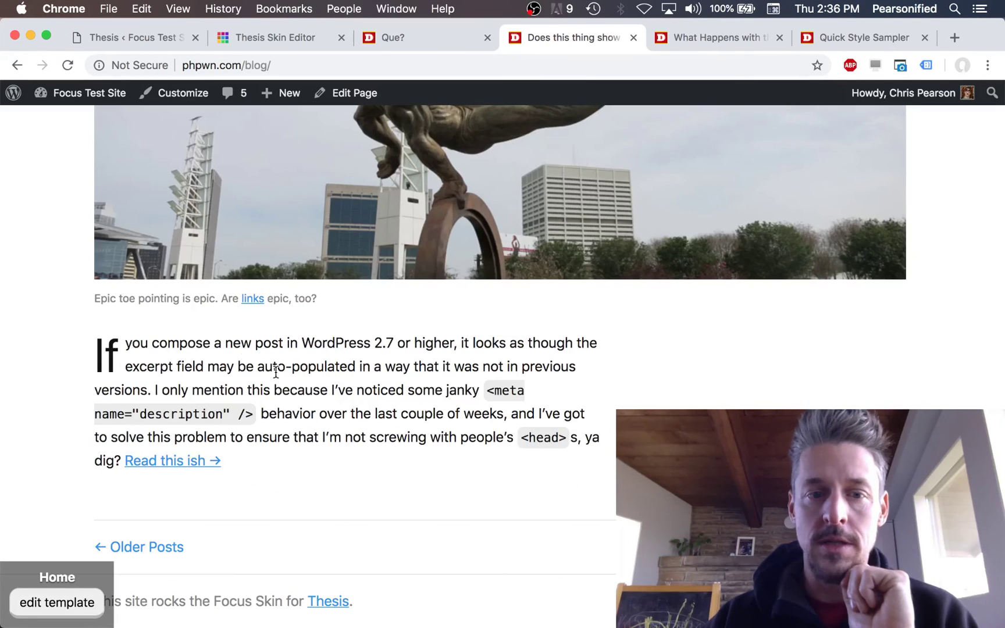
pyautogui.scroll(10, 177, 345)
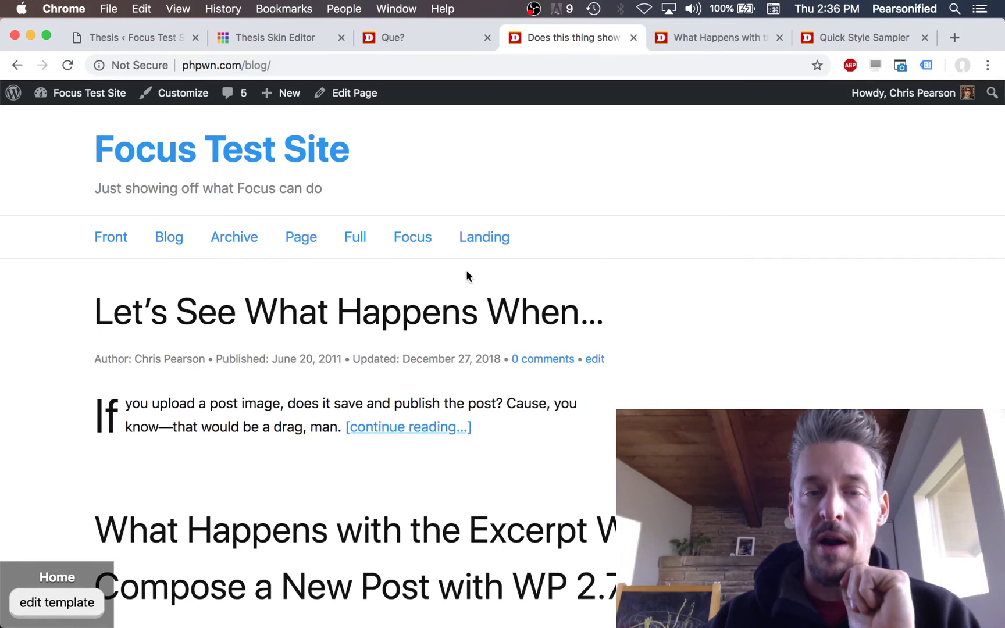
pyautogui.click(150, 36)
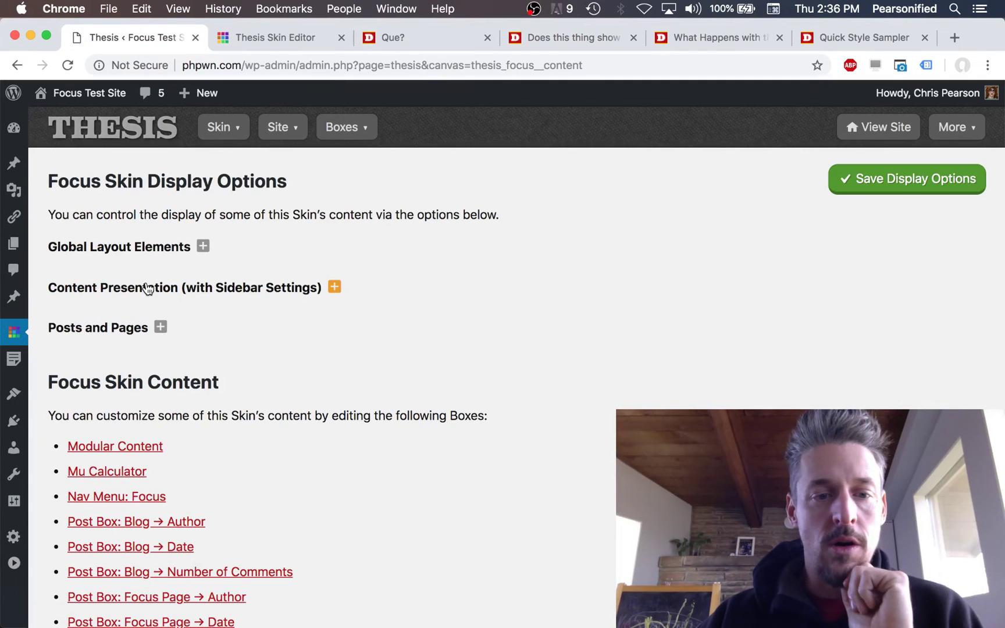
# - Enable Text Box Before Posts under the Blog and Archives settings of Posts and Pages, and save the display options
pyautogui.click(108, 328)
pyautogui.click(110, 360)
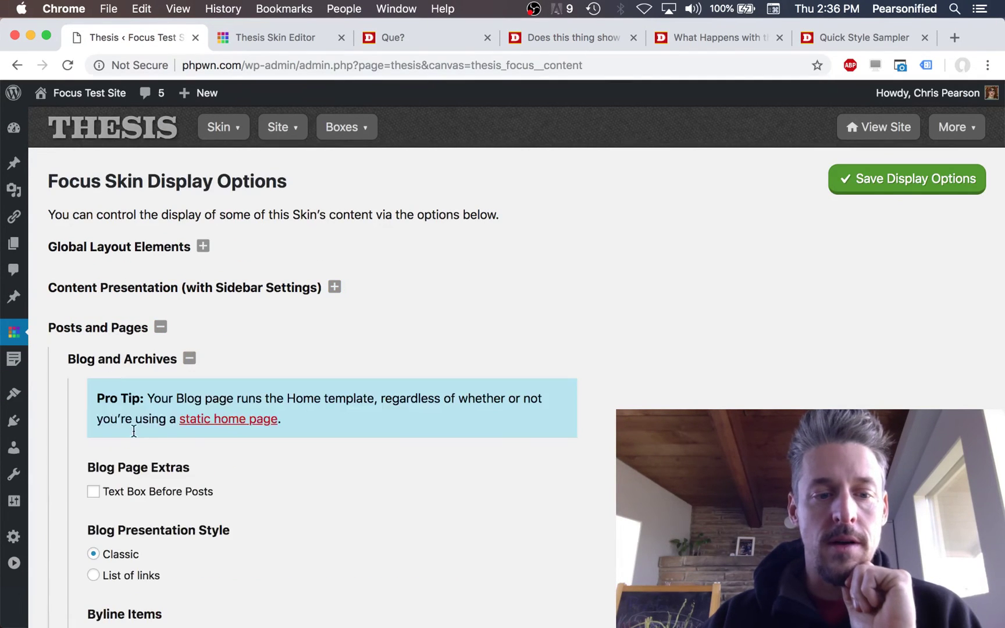
pyautogui.click(148, 492)
pyautogui.click(906, 181)
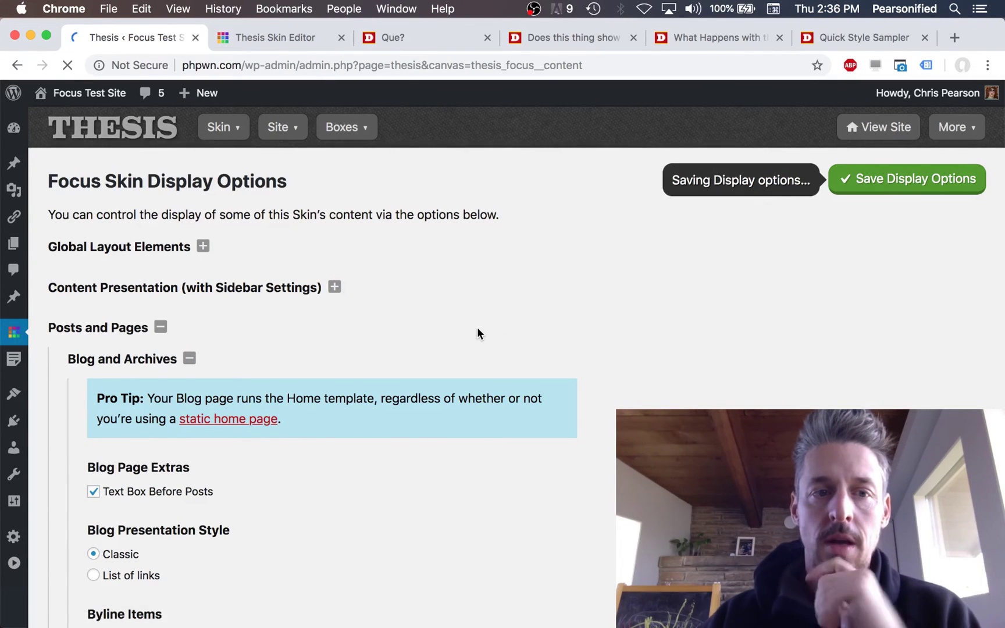
# - Open the Text Box: Before Blog options from the Focus Skin Content list to examine them, and return to the Skin Content options
pyautogui.scroll(-6, 463, 343)
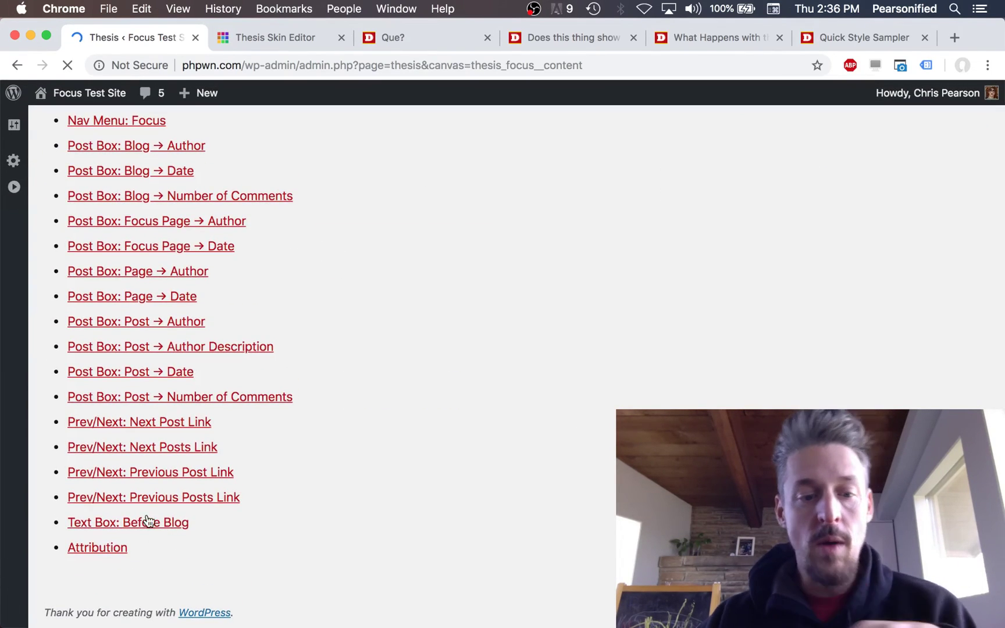
pyautogui.click(150, 523)
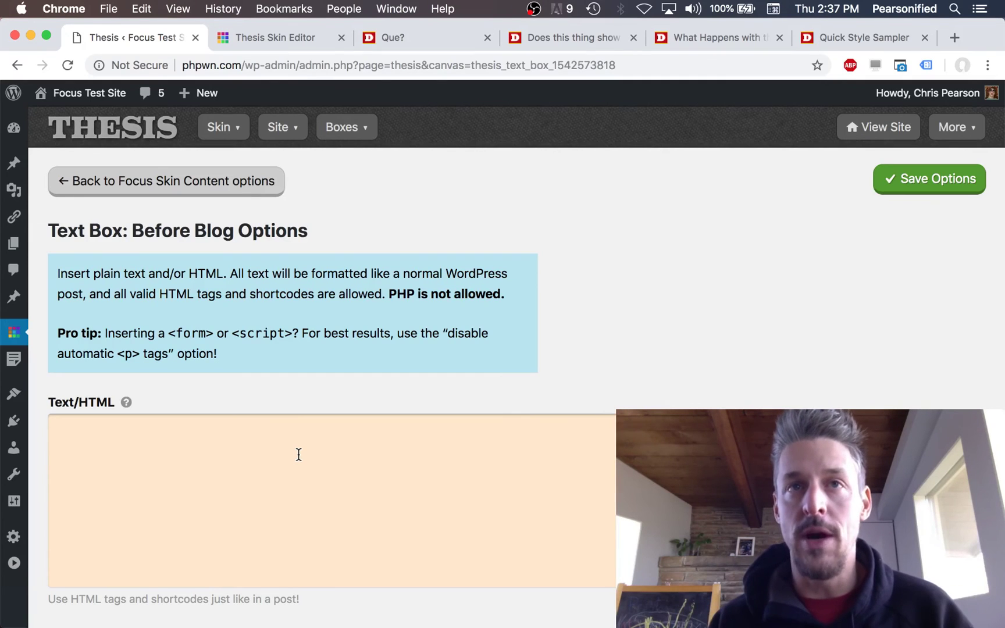
pyautogui.click(217, 184)
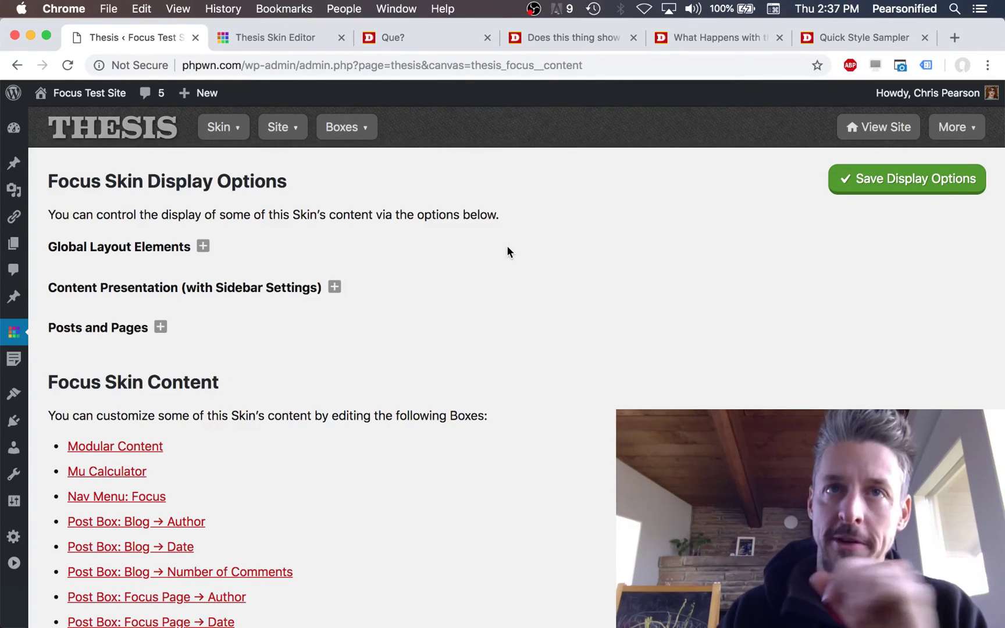
# - Briefly expand Posts and Pages, collapse it, and review the display option groups and the Focus Skin Content list down to Attribution
pyautogui.click(118, 323)
pyautogui.click(100, 330)
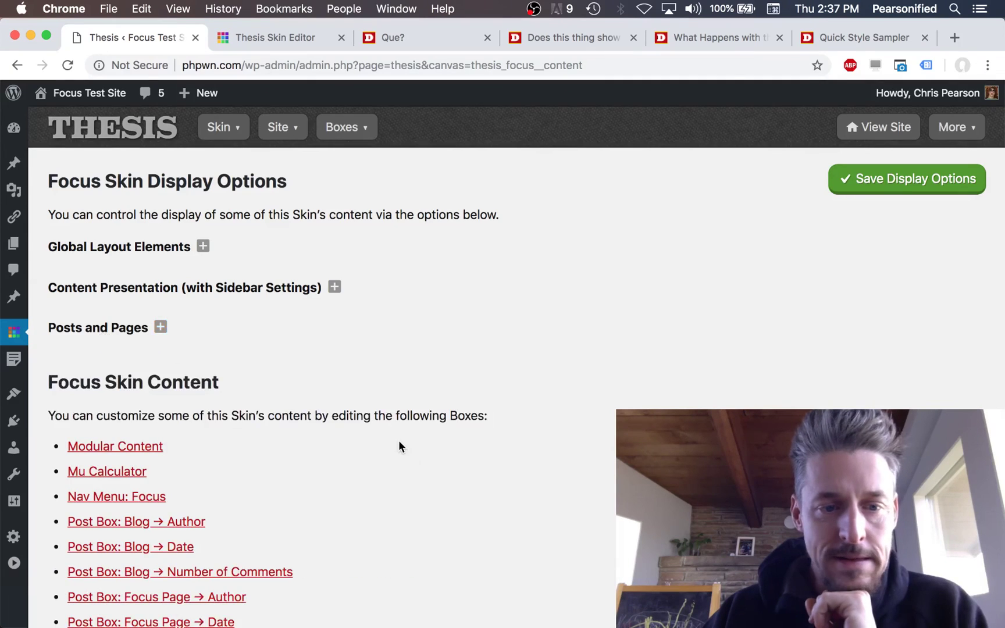
pyautogui.scroll(-10, 399, 446)
pyautogui.scroll(10, 399, 446)
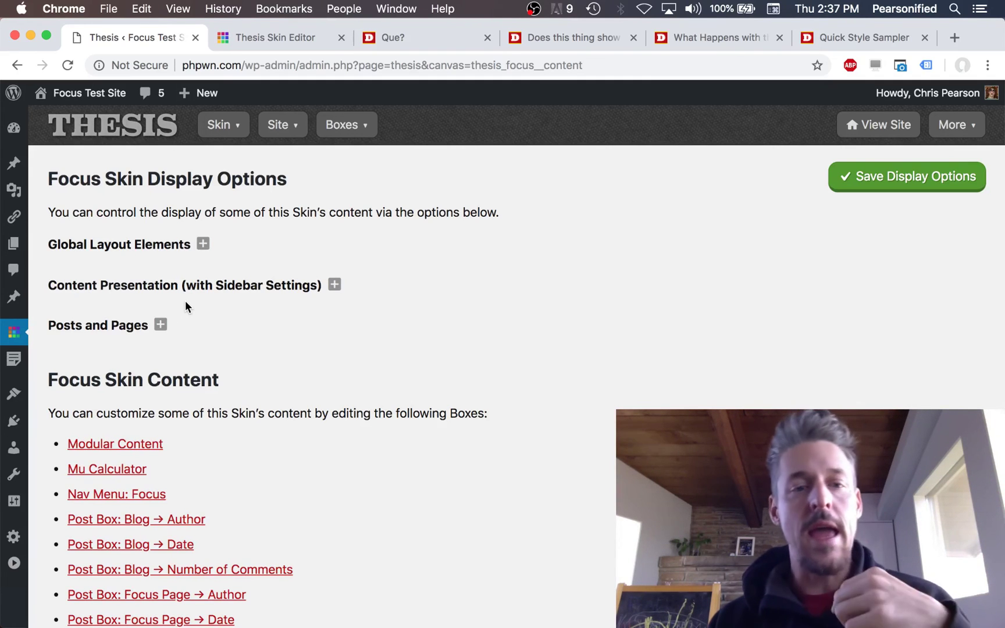
pyautogui.scroll(-5, 185, 301)
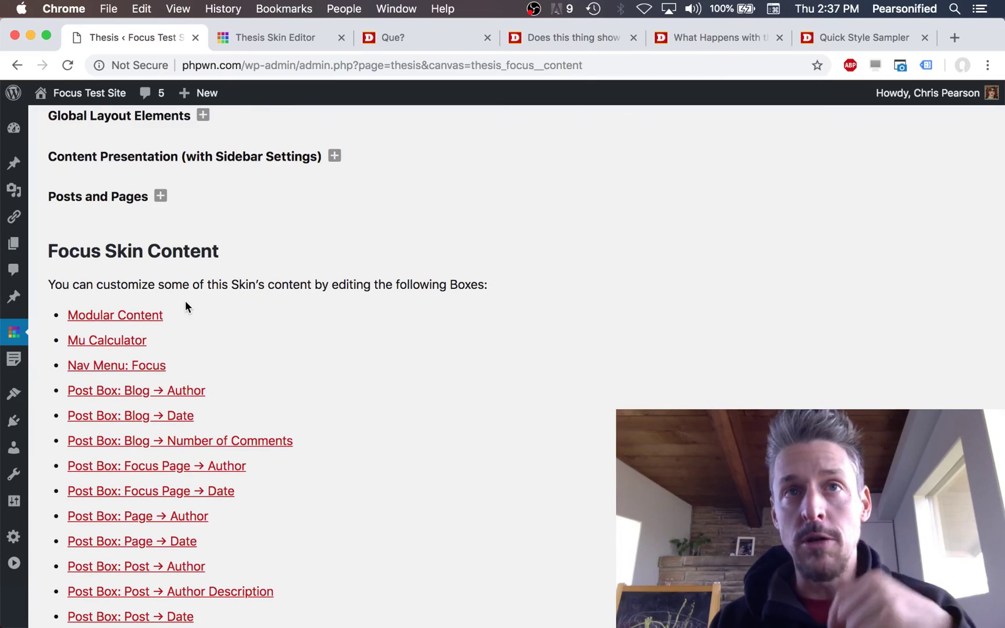
pyautogui.scroll(-3, 186, 301)
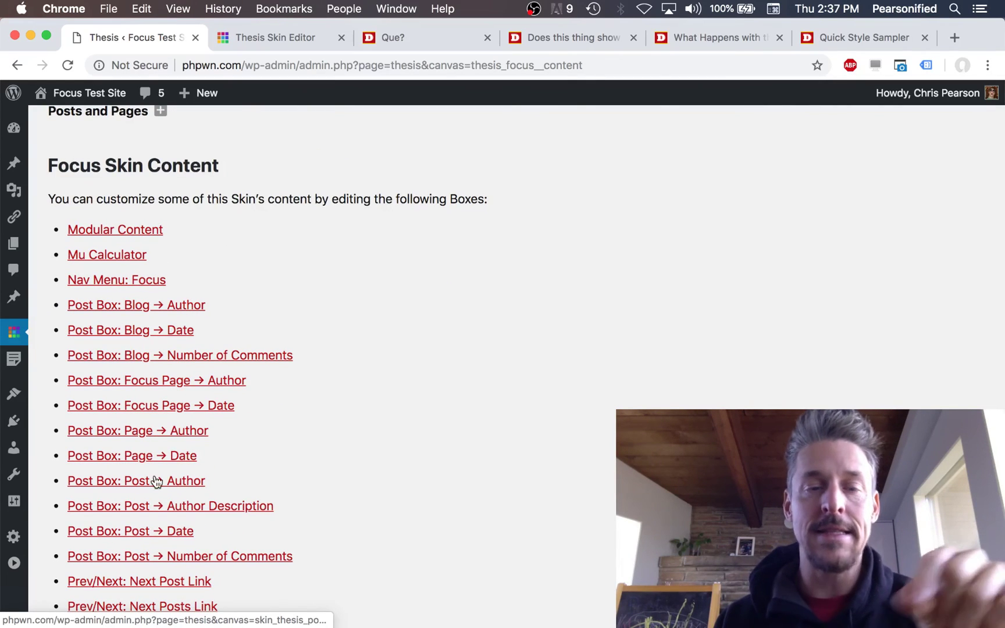
pyautogui.scroll(-6, 146, 507)
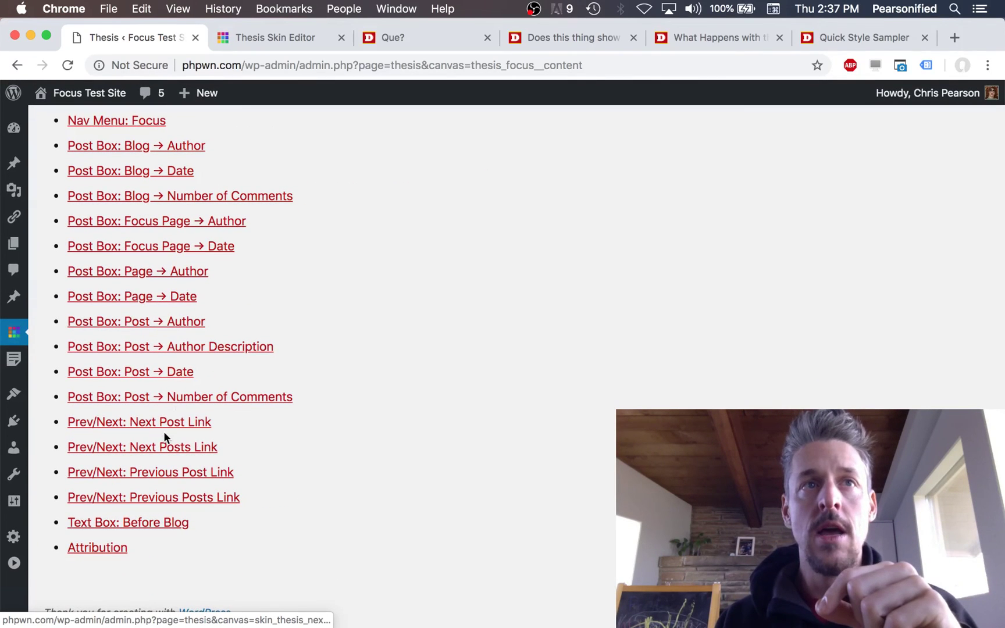